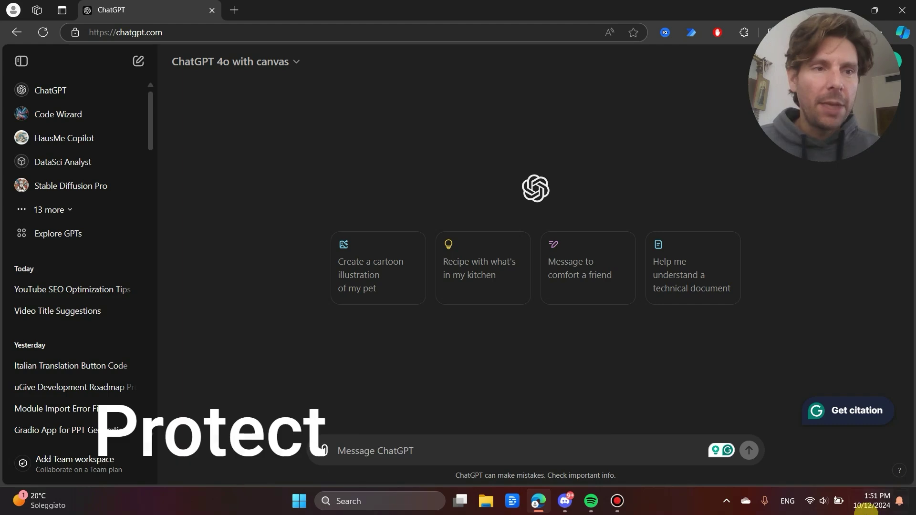
Turn on 'Improve the model for everyone' in Data controls, then view Personalization settings
left_click(900, 64)
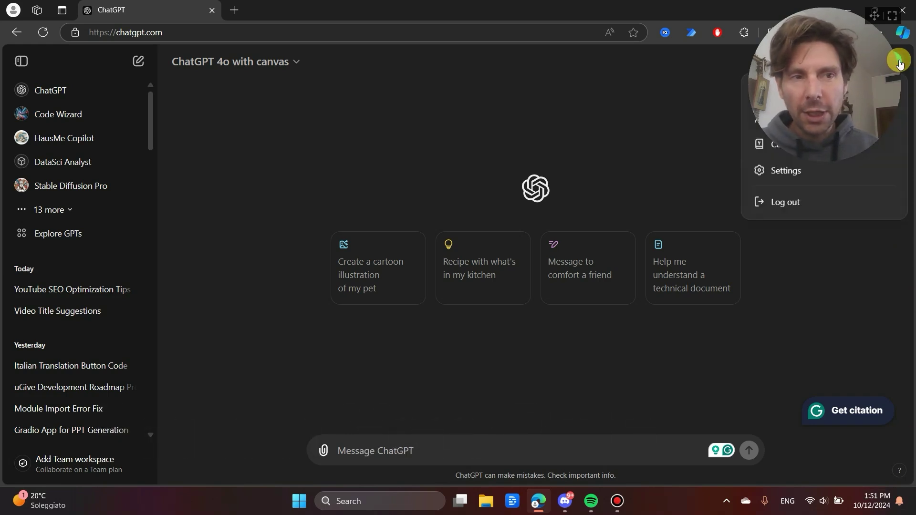
left_click(786, 172)
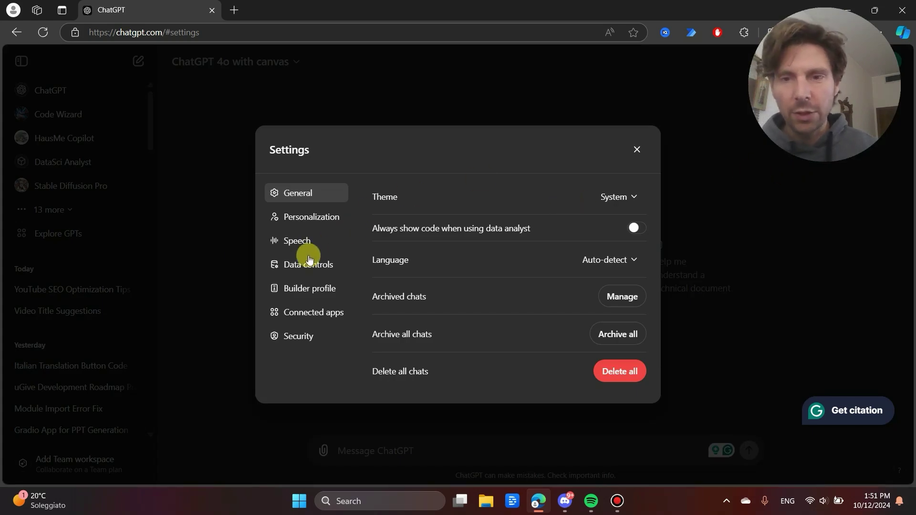
left_click(307, 267)
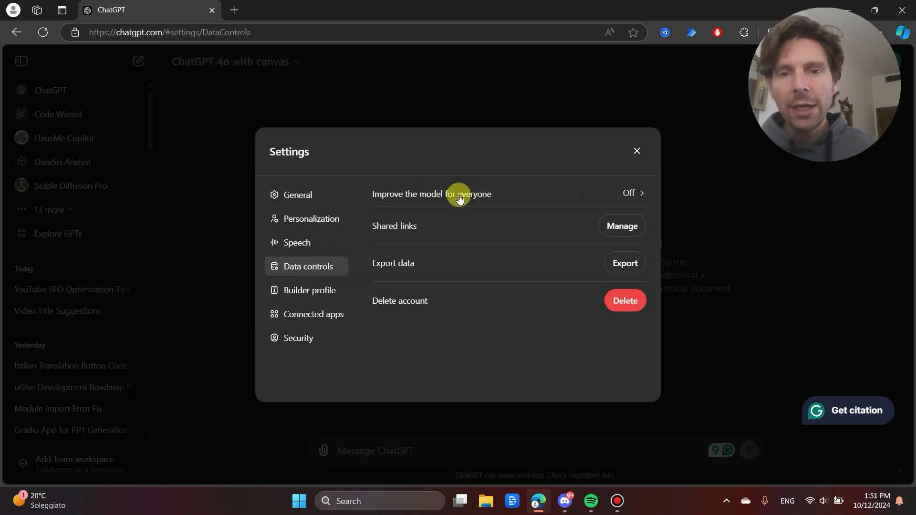
left_click(643, 200)
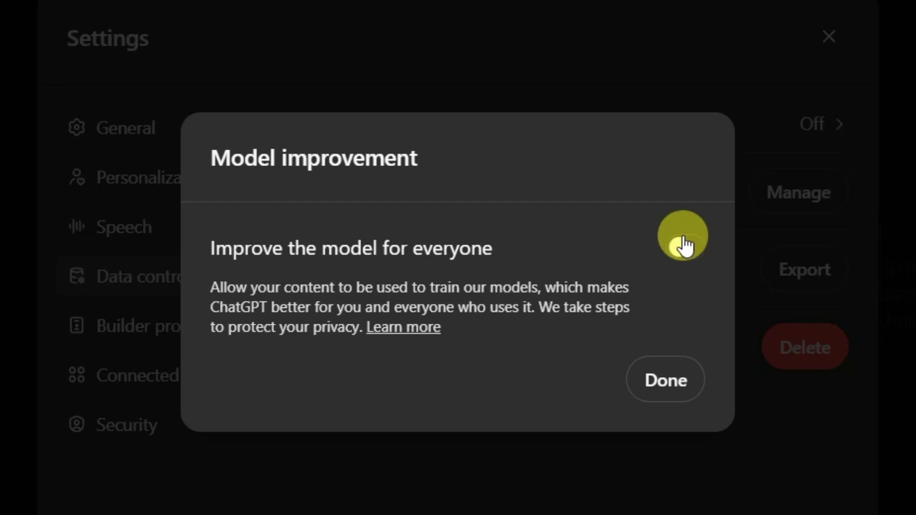
left_click(692, 258)
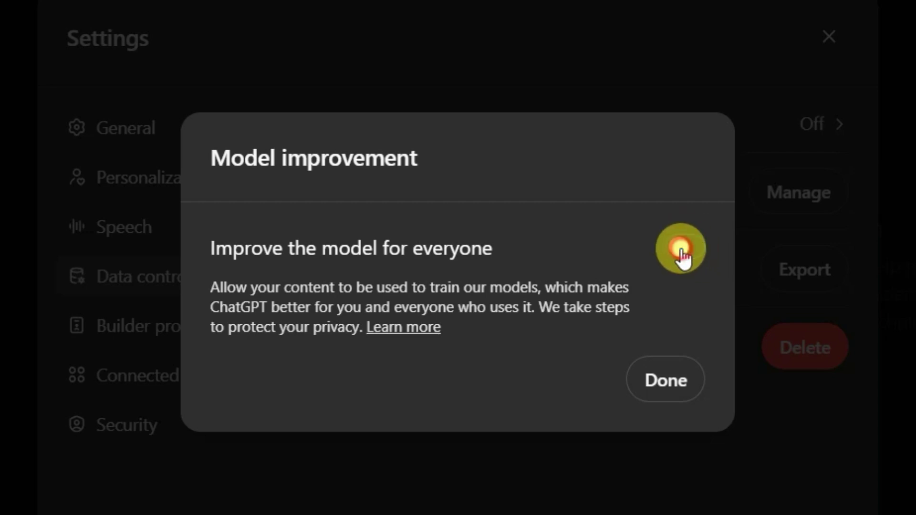
left_click(558, 323)
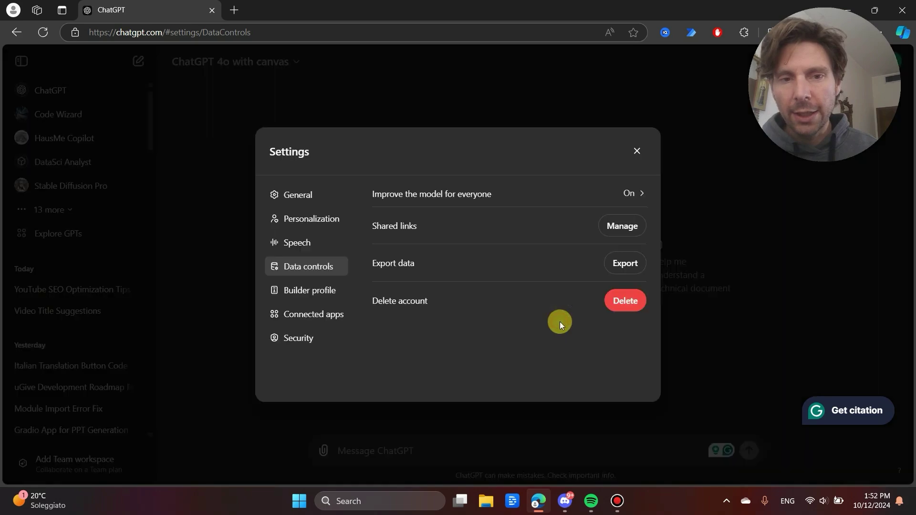
left_click(628, 193)
left_click(318, 219)
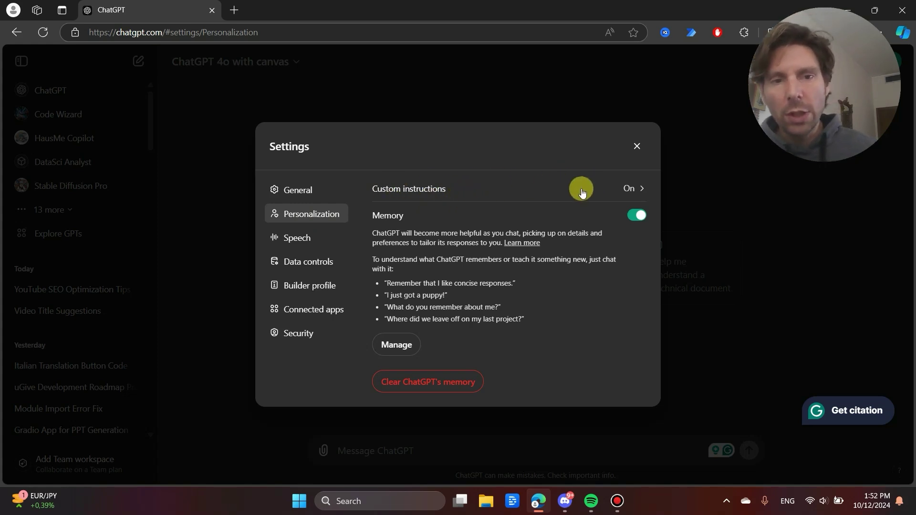
left_click(582, 192)
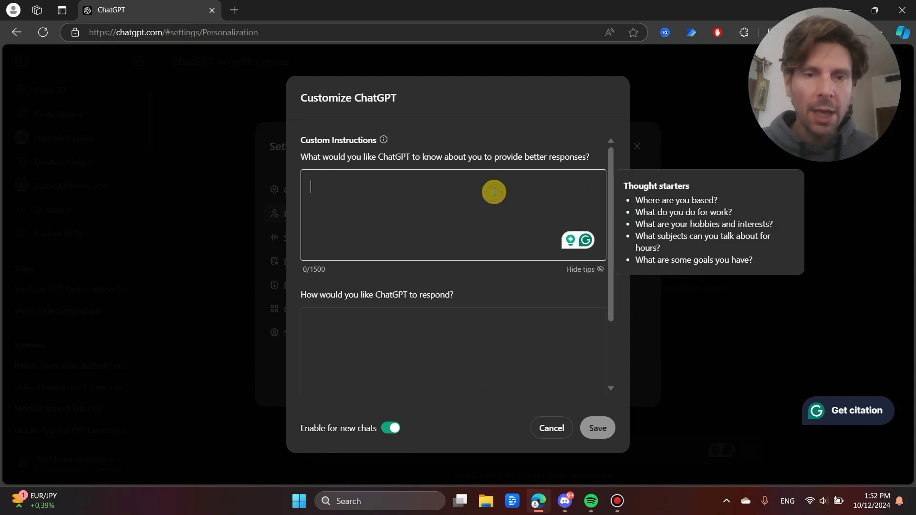
left_click(464, 344)
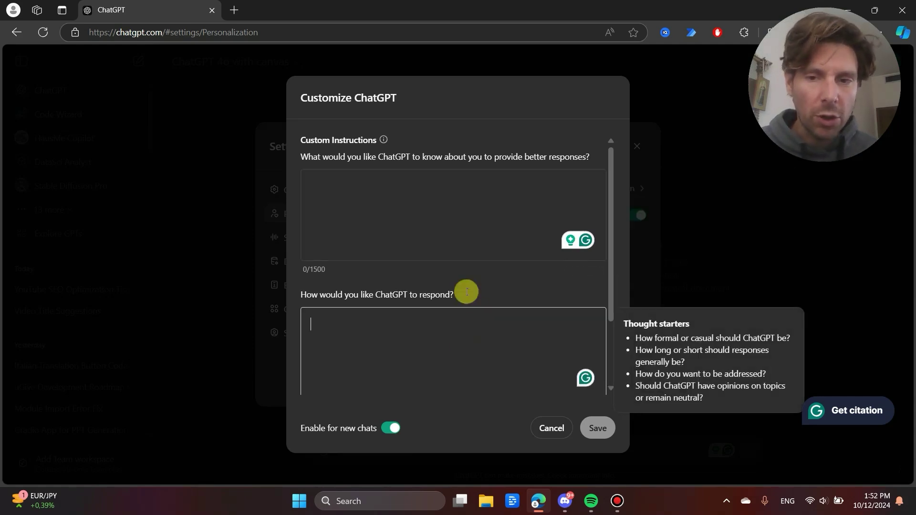
left_click(466, 211)
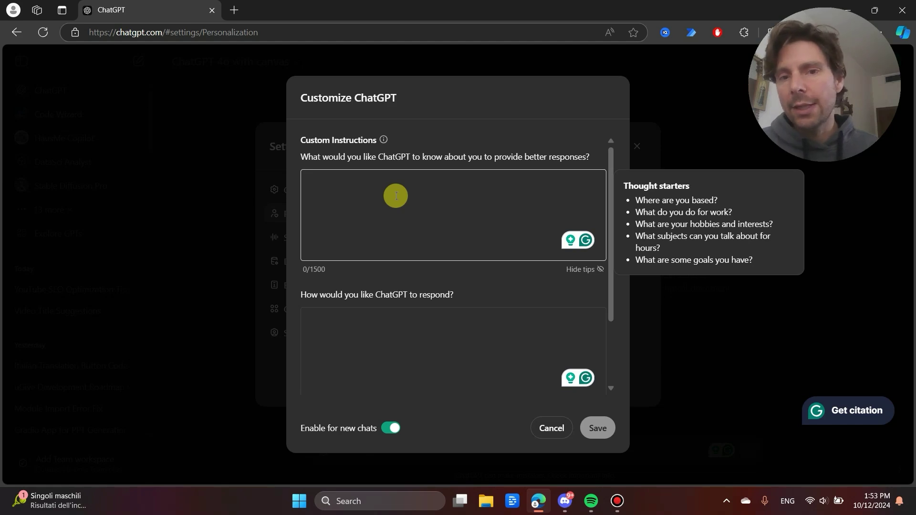
left_click(360, 325)
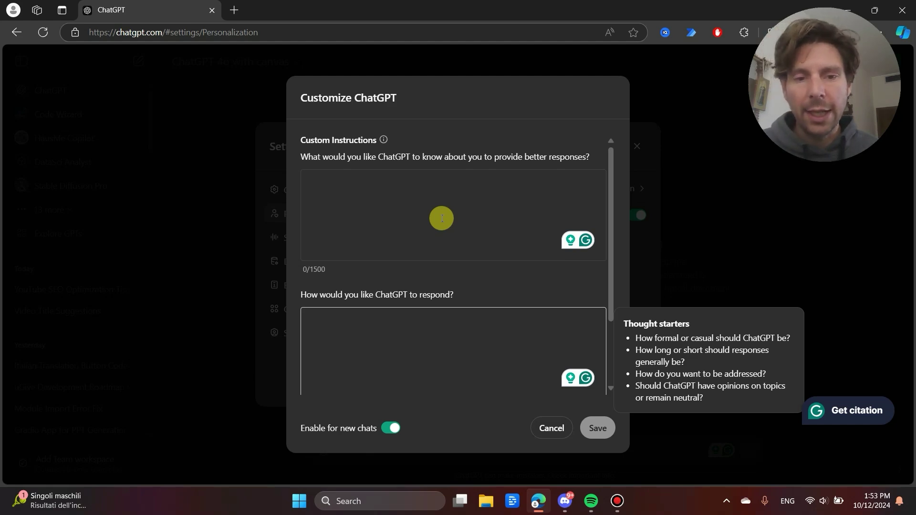
left_click(553, 428)
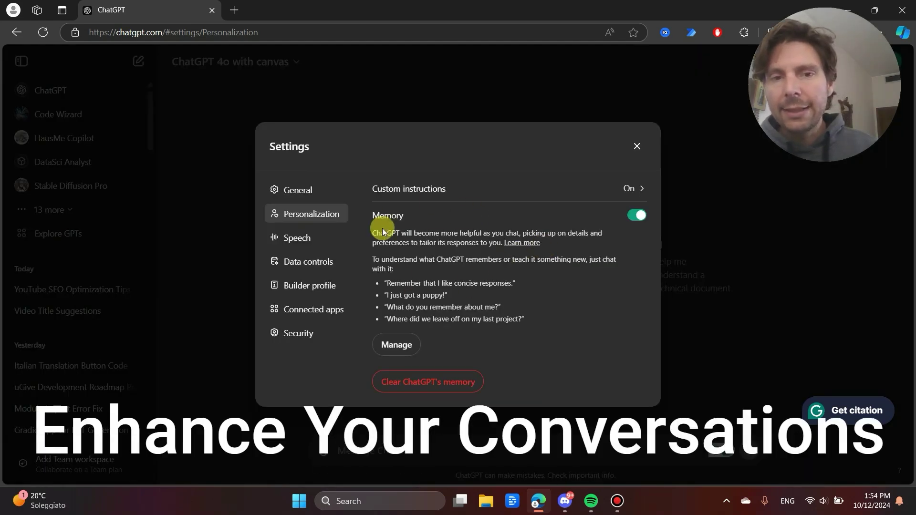
Toggle memory off and back on, check saved memories, and close Settings
left_click(636, 217)
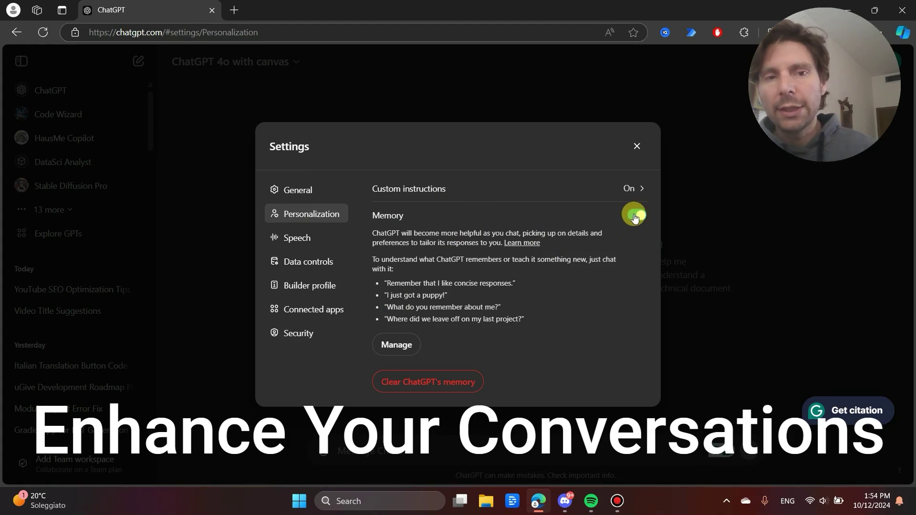
left_click(636, 221)
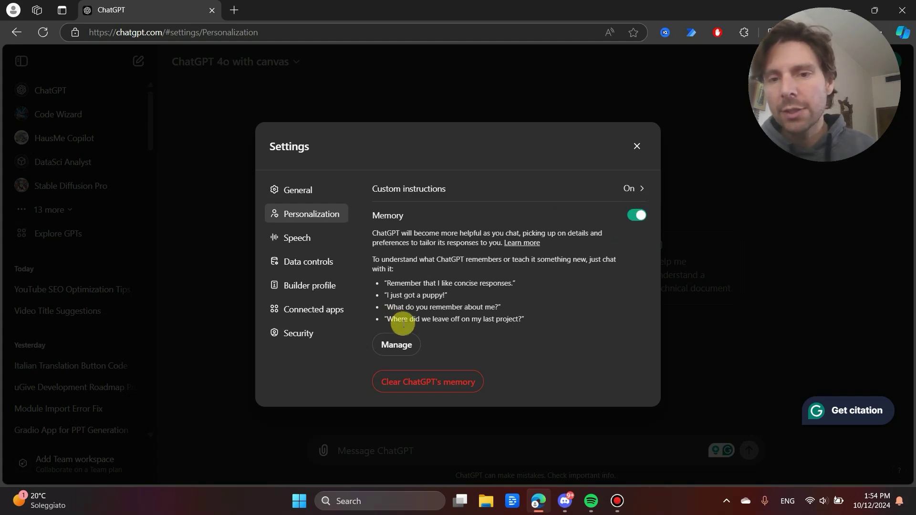
left_click(409, 346)
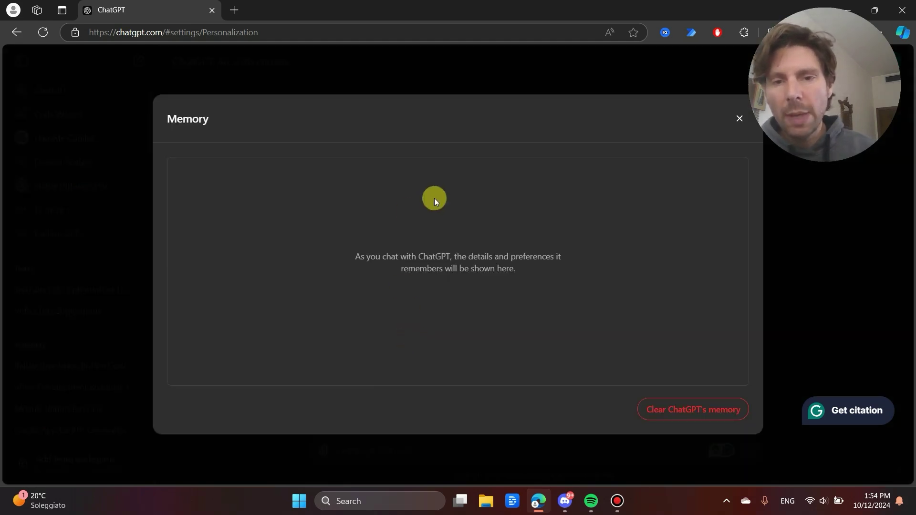
left_click(740, 120)
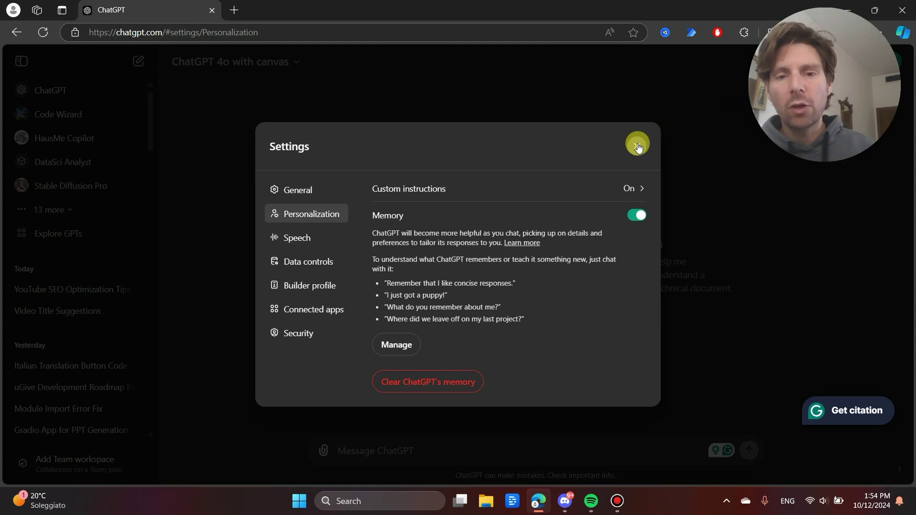
left_click(647, 135)
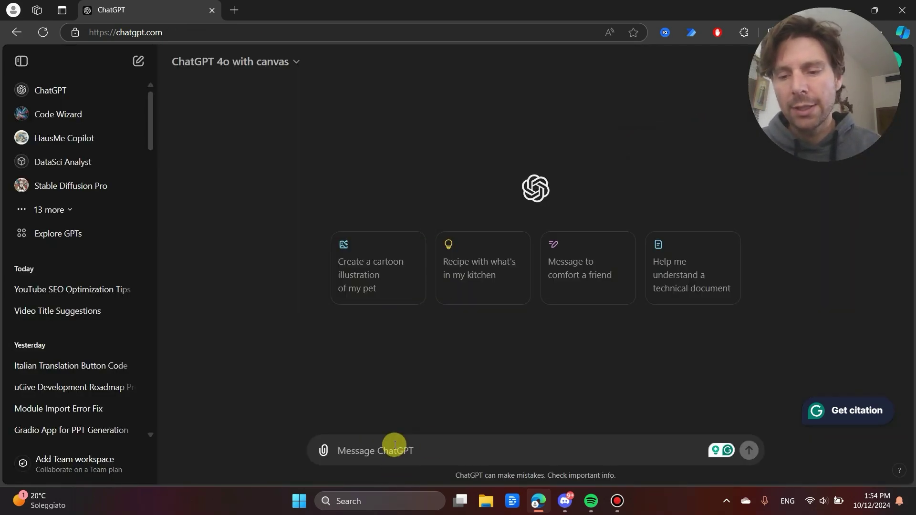
type("My name is Gr")
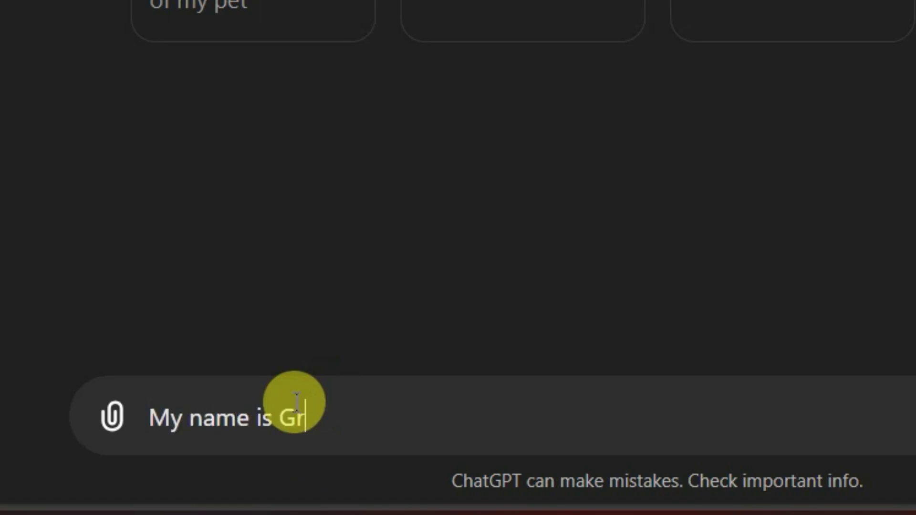
type("emember it")
Ask ChatGPT to remember the name Gregor and review the saved memory entry
key("Return")
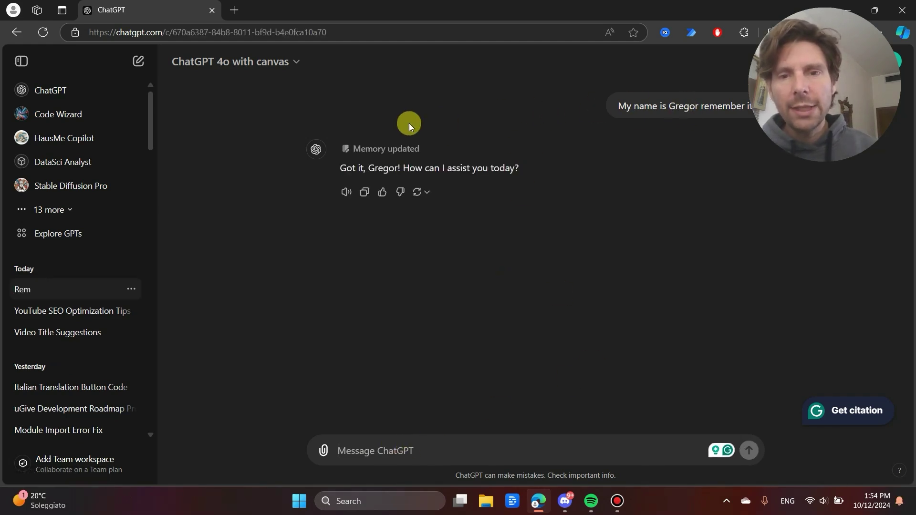
left_click(351, 151)
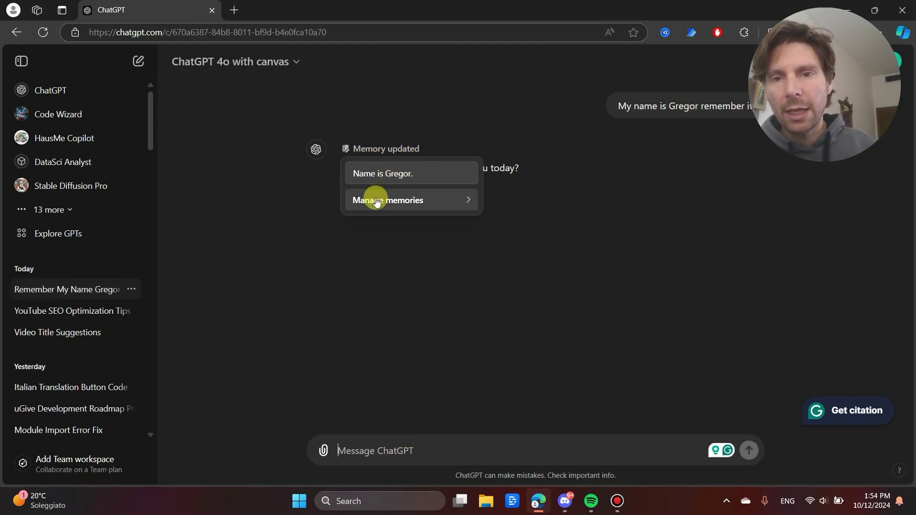
left_click(403, 203)
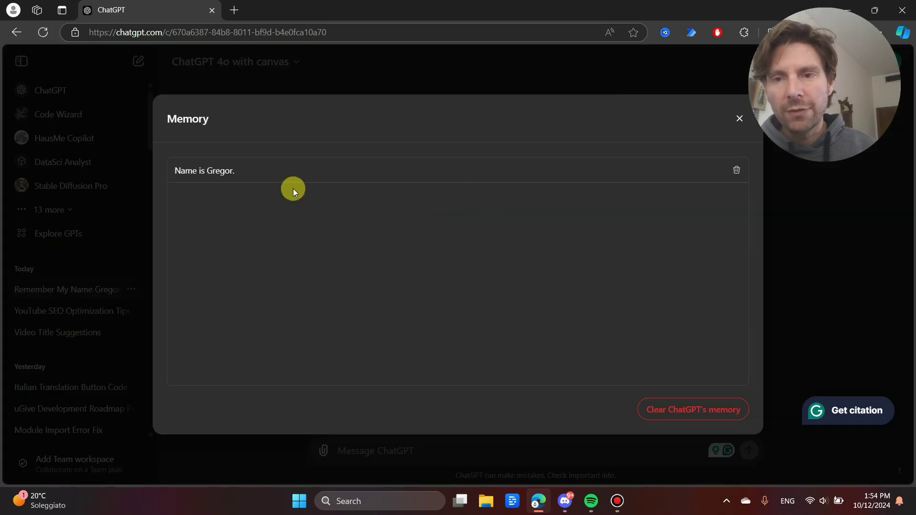
left_click_drag(174, 169, 239, 170)
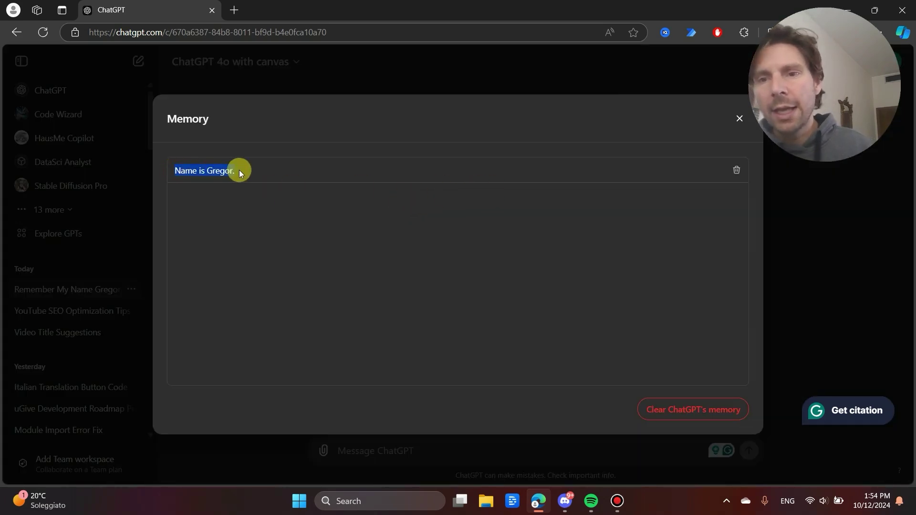
left_click(232, 190)
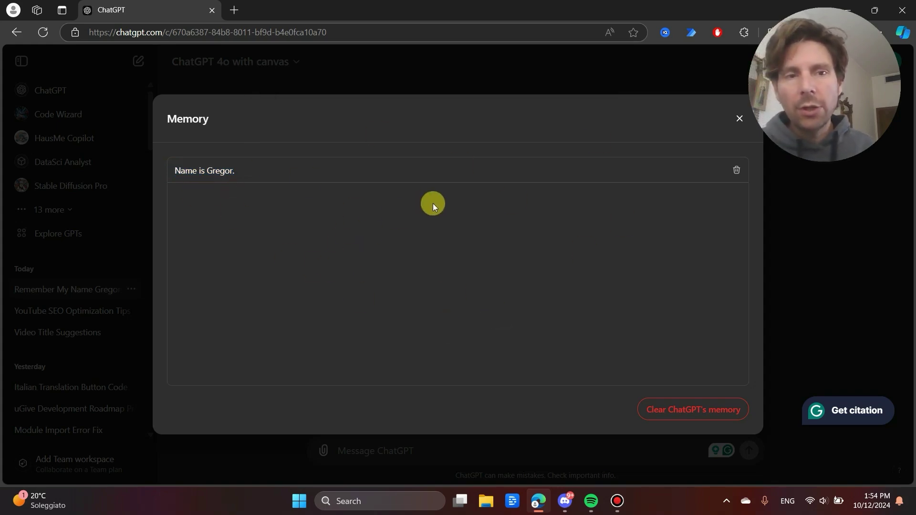
left_click(738, 121)
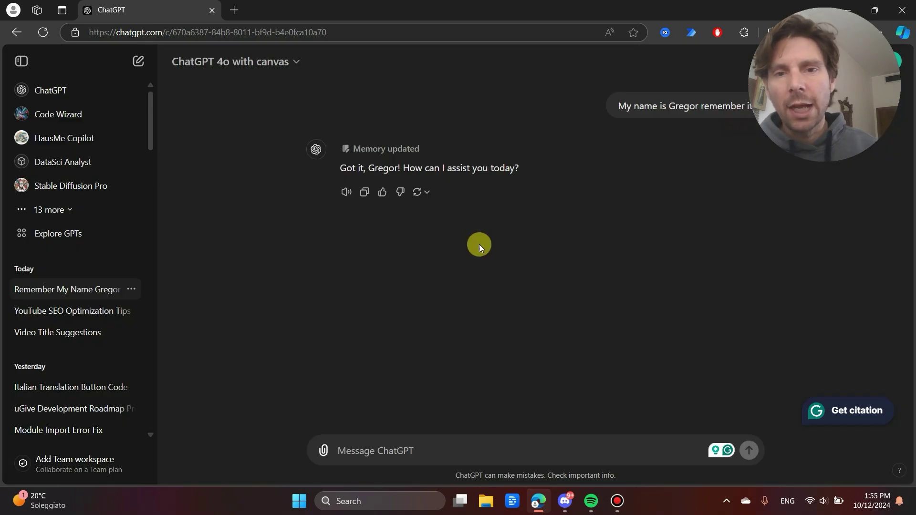
left_click(57, 90)
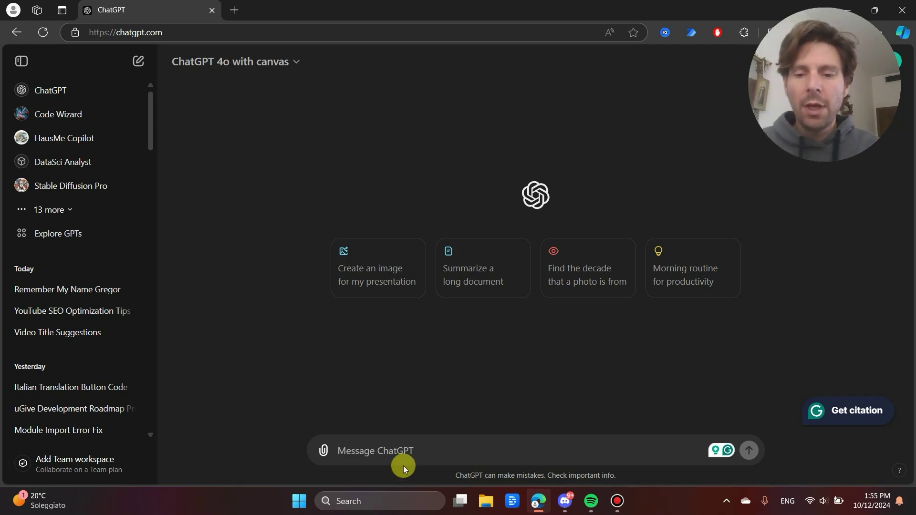
type("what is m")
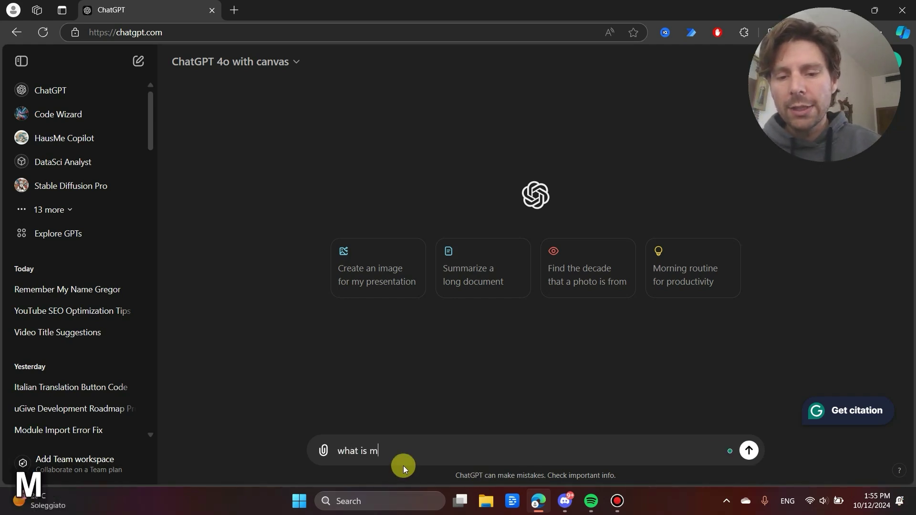
type("y name")
Ask 'what is my name' and get 'Your name is Gregor' from memory
key("Return")
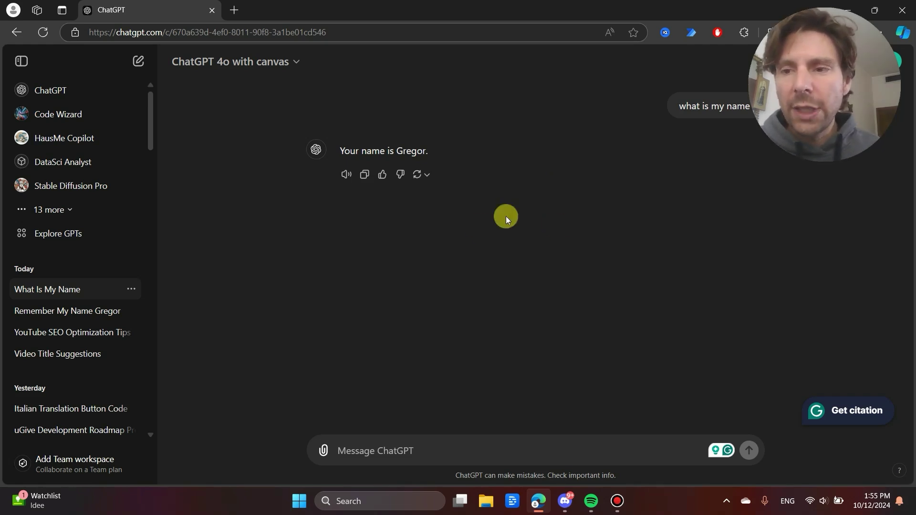
left_click(54, 89)
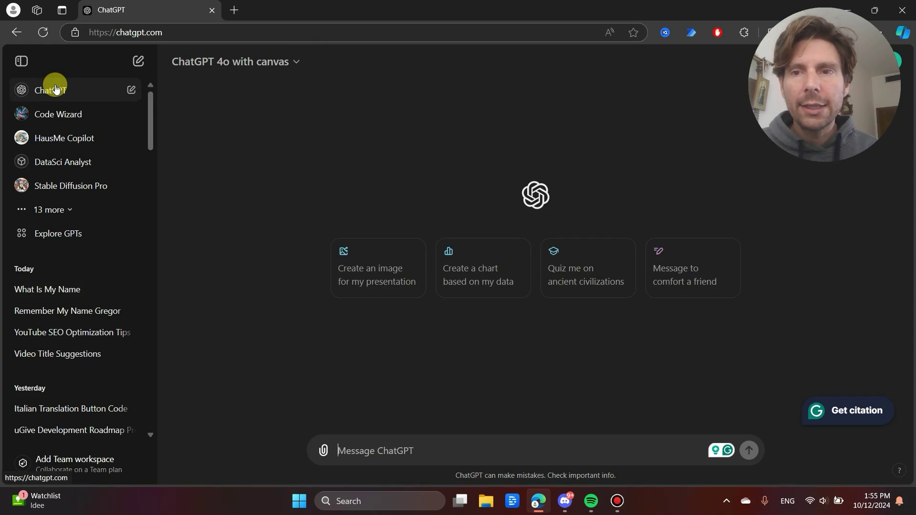
Pick GPT-4o with canvas from the model list for the new chat
left_click(285, 65)
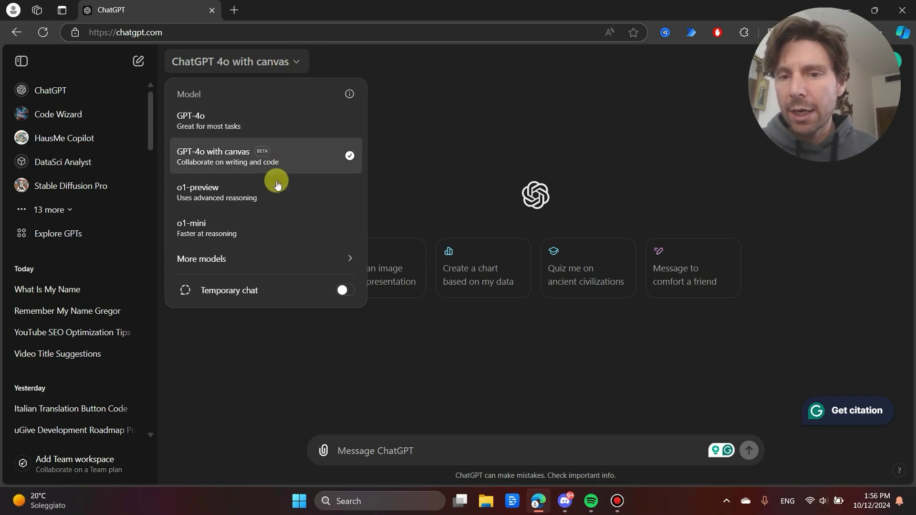
left_click(388, 57)
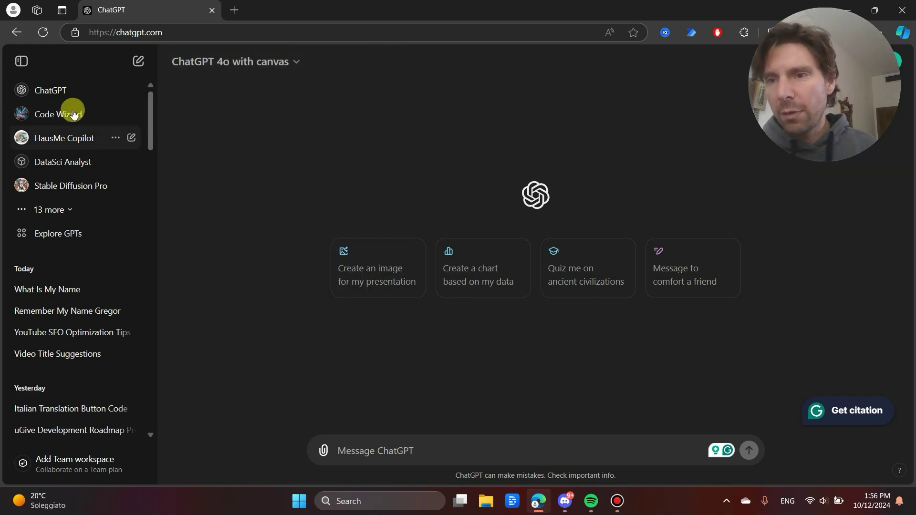
left_click(278, 65)
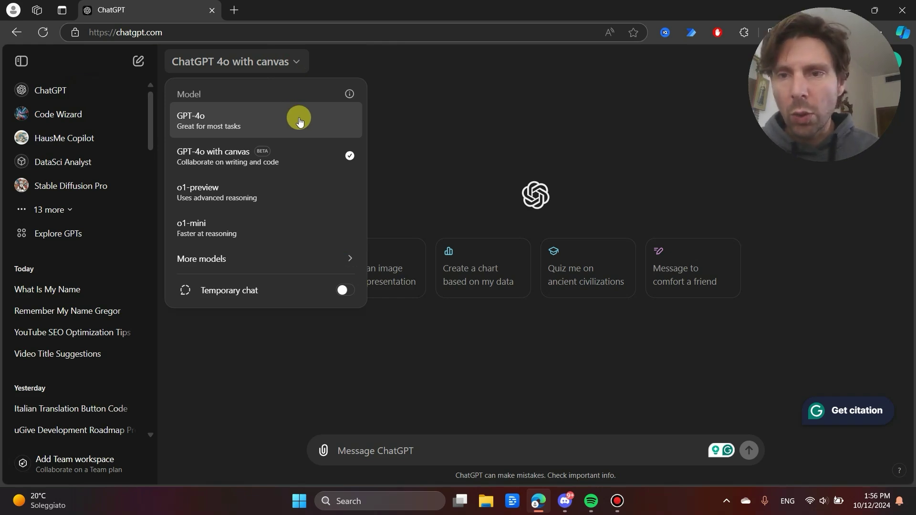
left_click(243, 162)
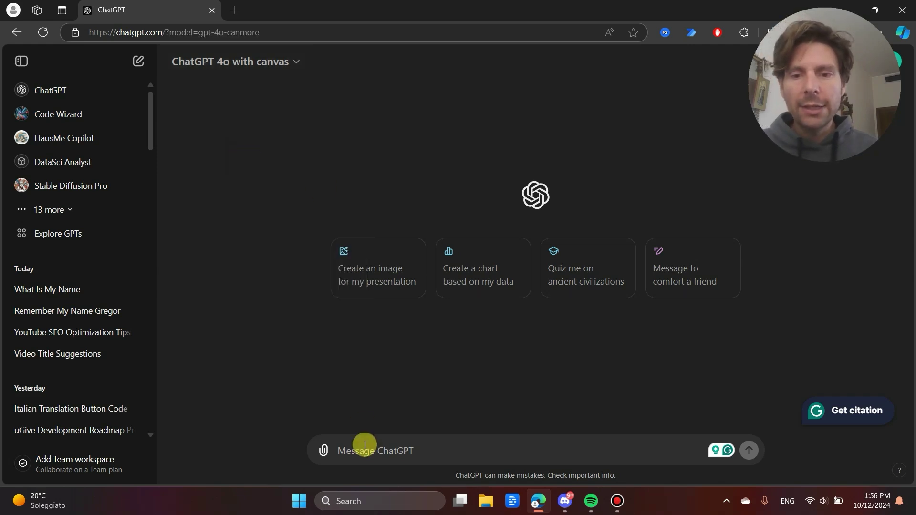
type("build a html g")
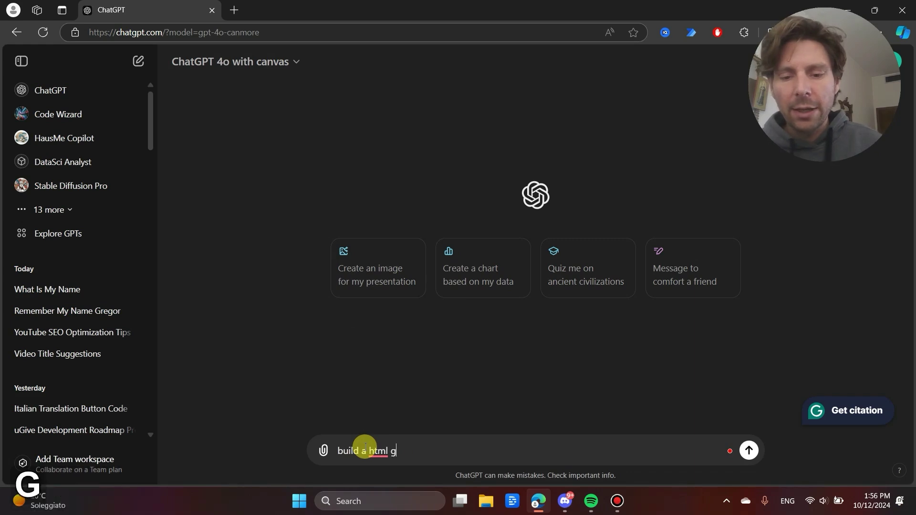
type("ame")
Request 'build a html game' and get a Catch The Ball game in canvas
key("Return")
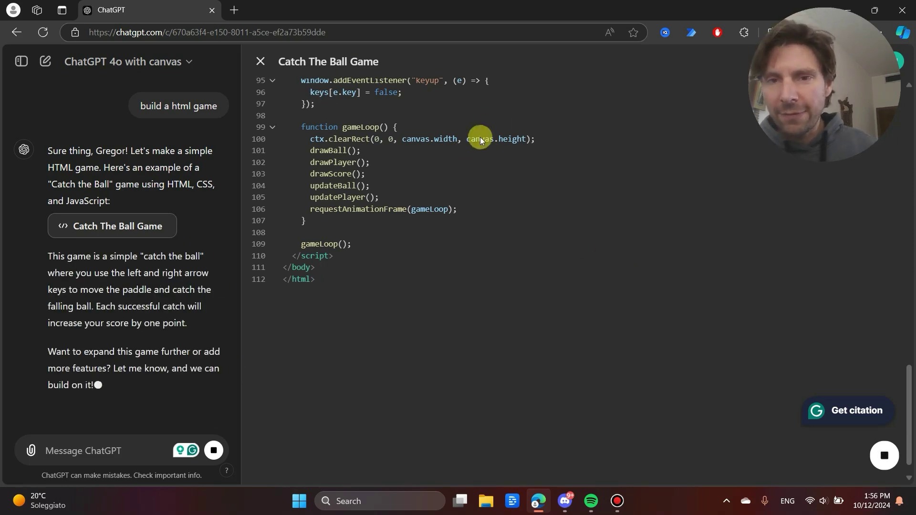
scroll(375, 222, "up", 5)
scroll(375, 215, "up", 5)
scroll(377, 206, "up", 4)
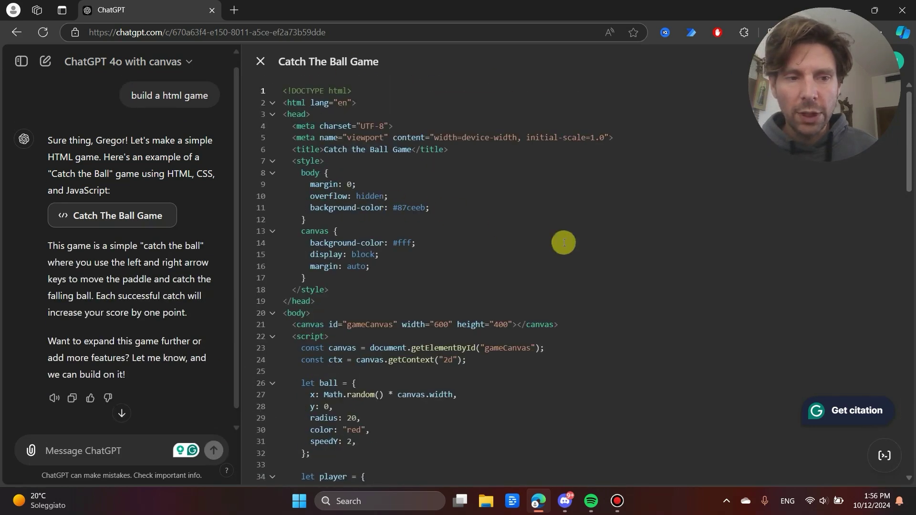
scroll(712, 290, "down", 3)
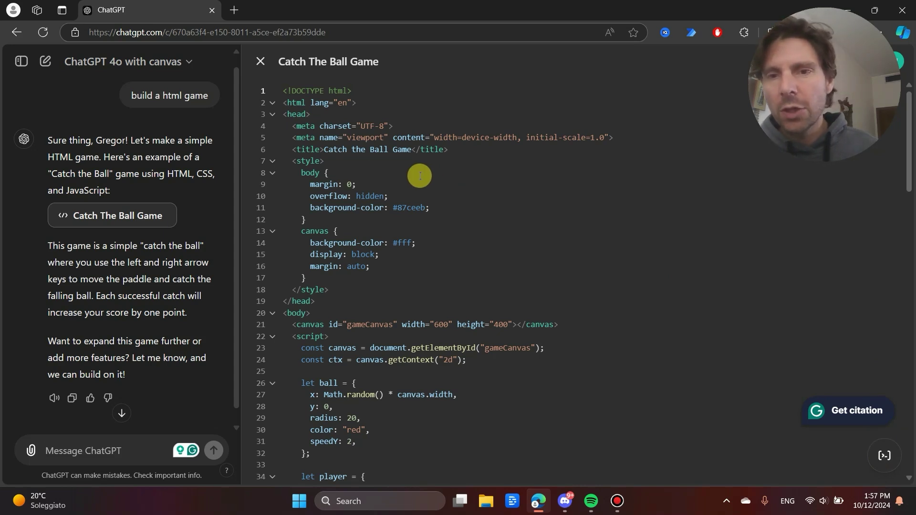
scroll(458, 151, "down", 5)
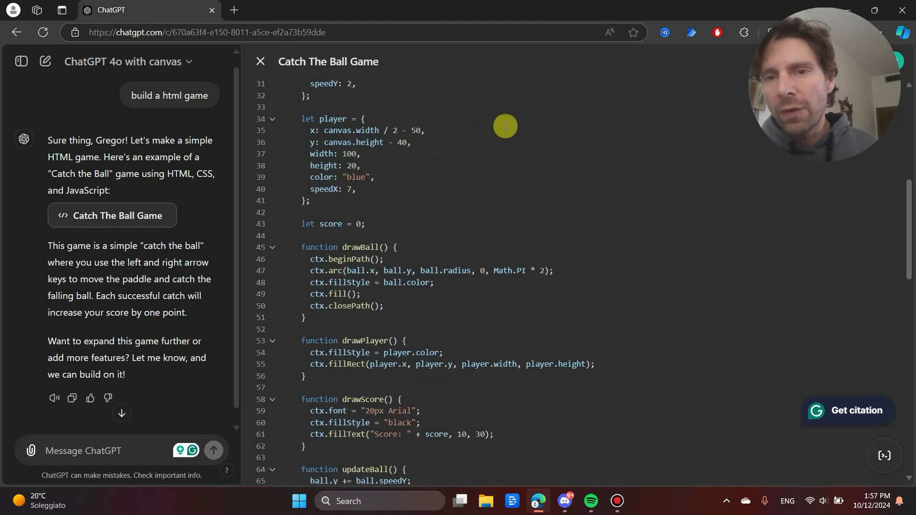
scroll(502, 229, "down", 4)
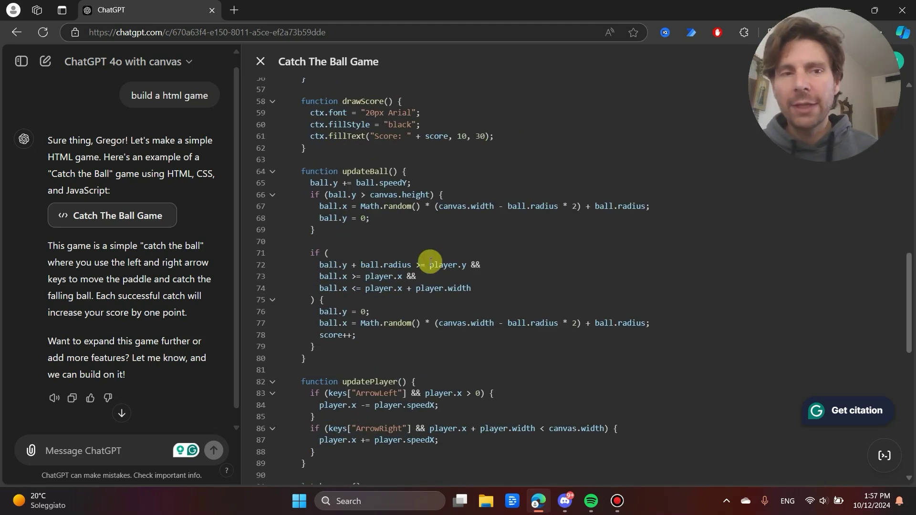
scroll(376, 234, "up", 7)
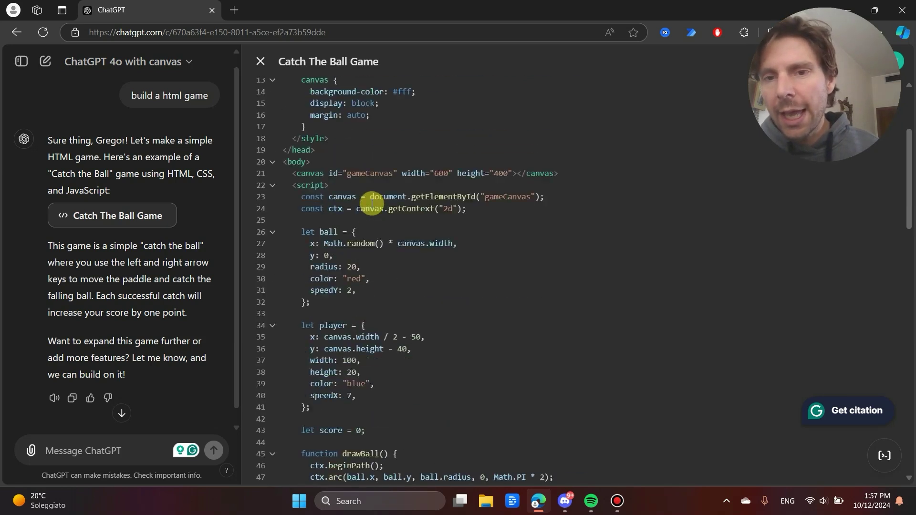
scroll(389, 200, "up", 2)
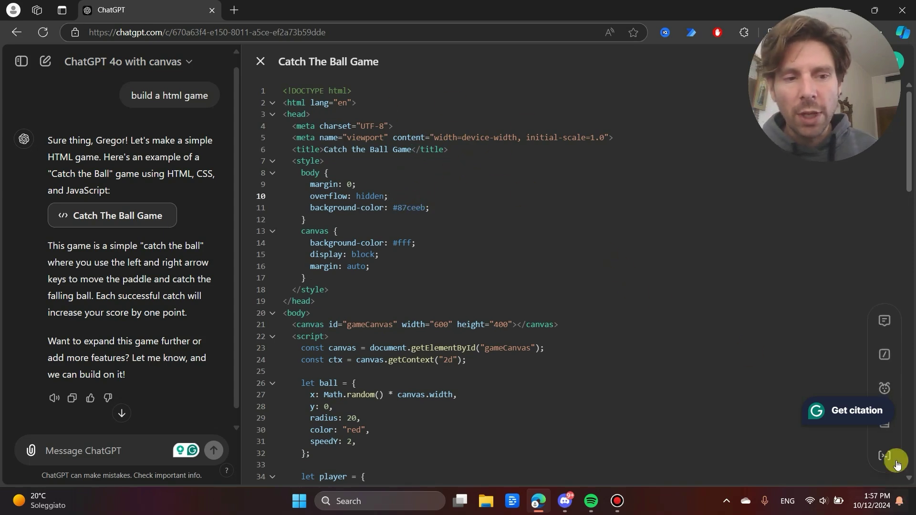
mouse_move(885, 456)
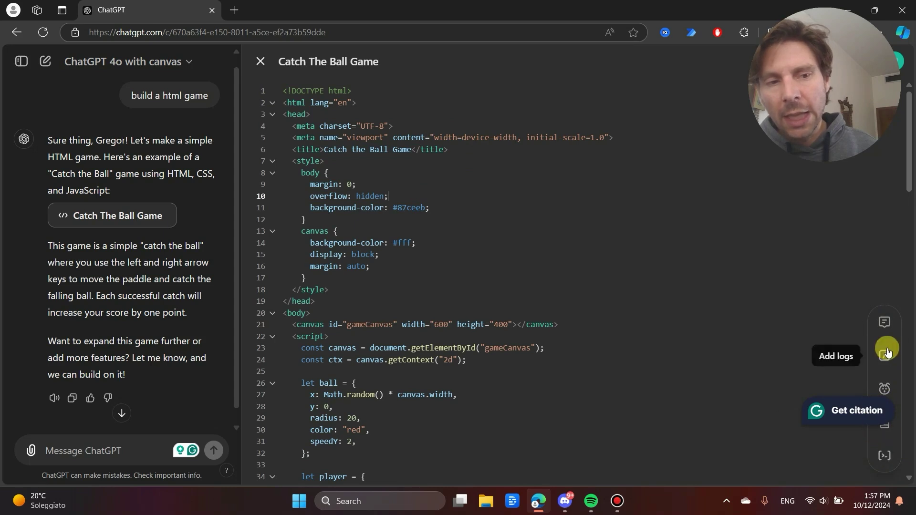
left_click(885, 324)
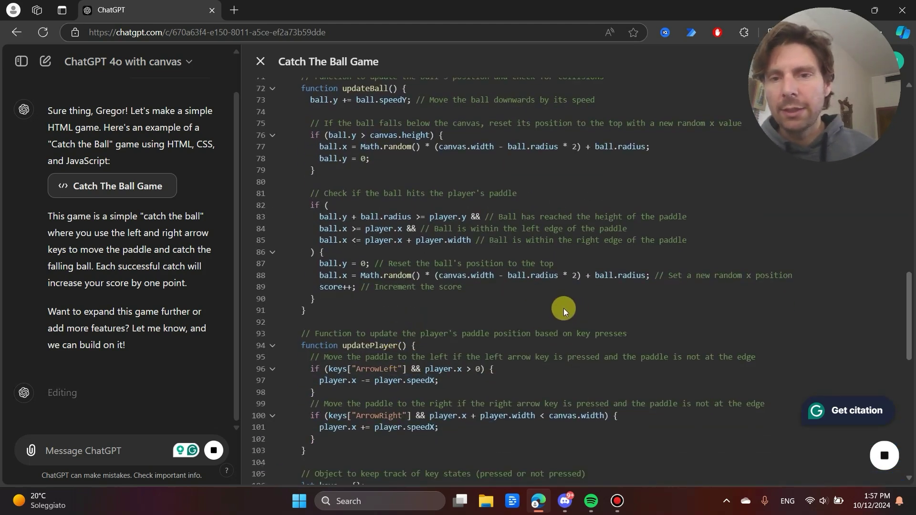
scroll(566, 308, "up", 3)
scroll(564, 308, "up", 3)
scroll(565, 300, "down", 1)
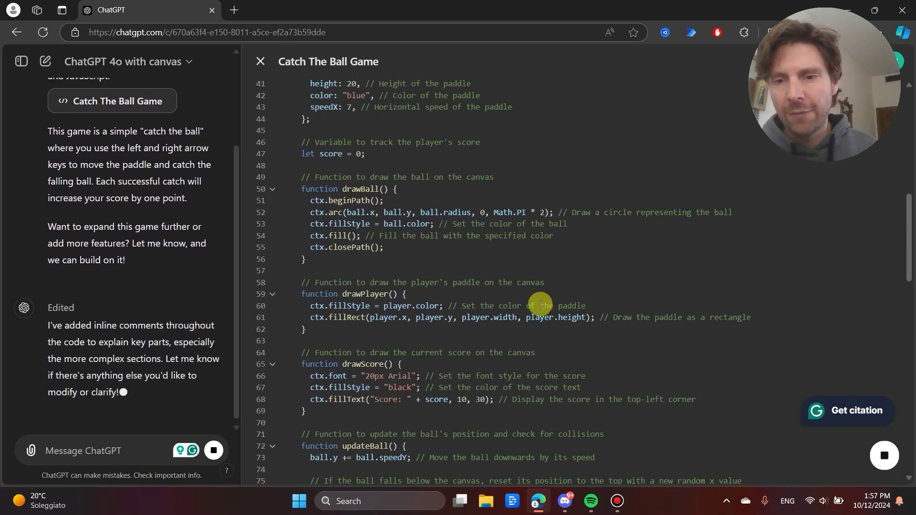
Select the drawPlayer function lines in the commented game code
left_click_drag(302, 294, 307, 329)
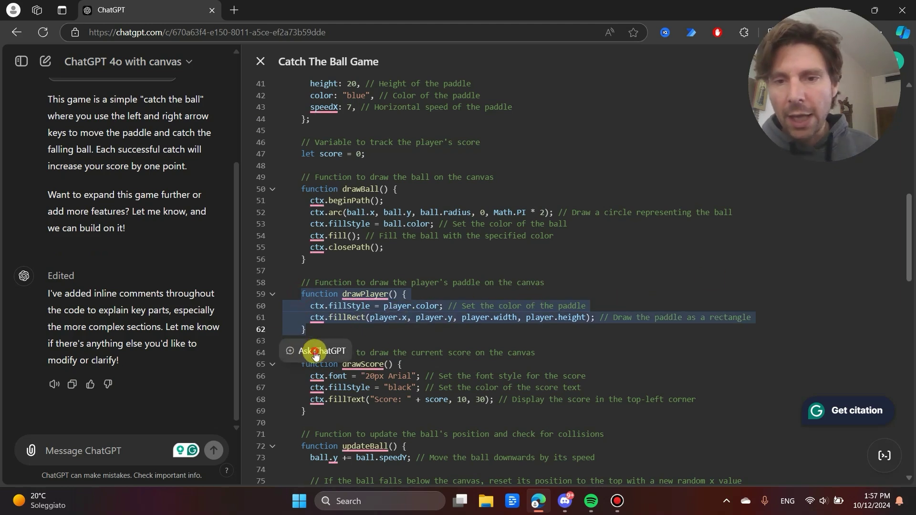
Ask ChatGPT to 'add some debugging to this' on the selected drawPlayer code
left_click(316, 352)
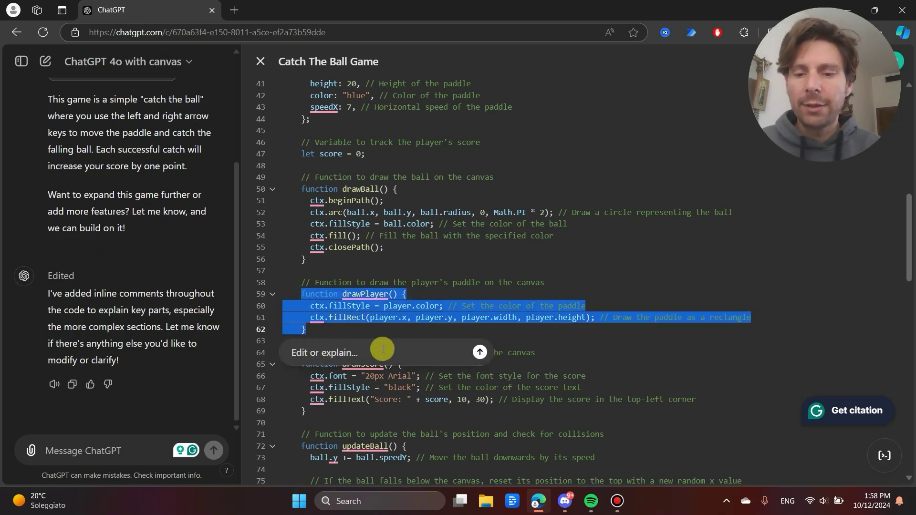
type("add some debu")
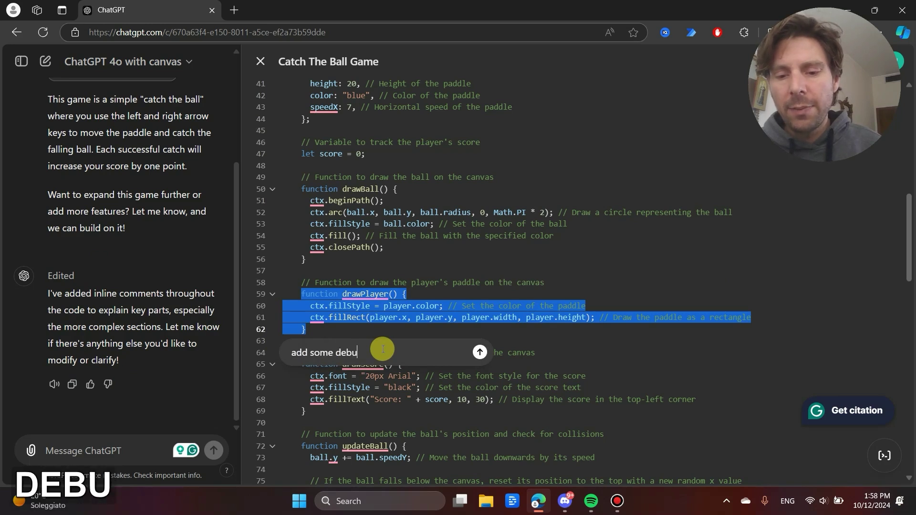
type("gging to this")
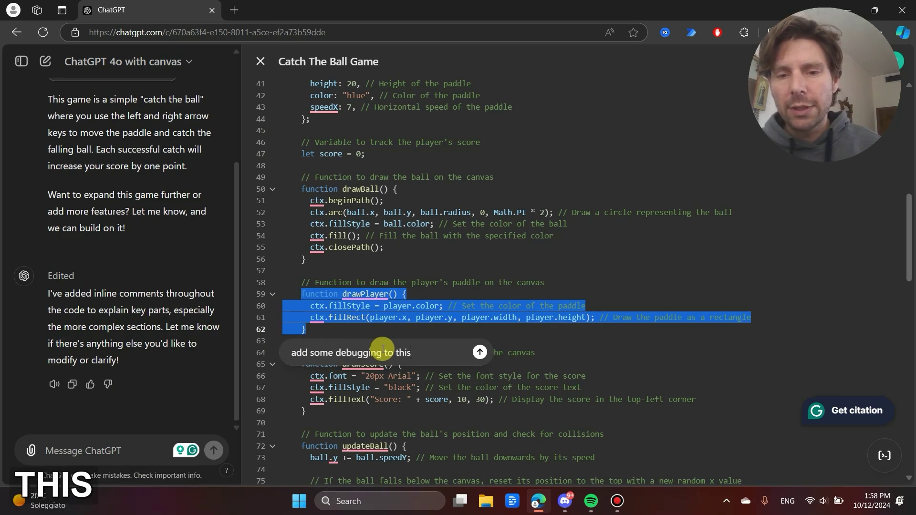
key("Return")
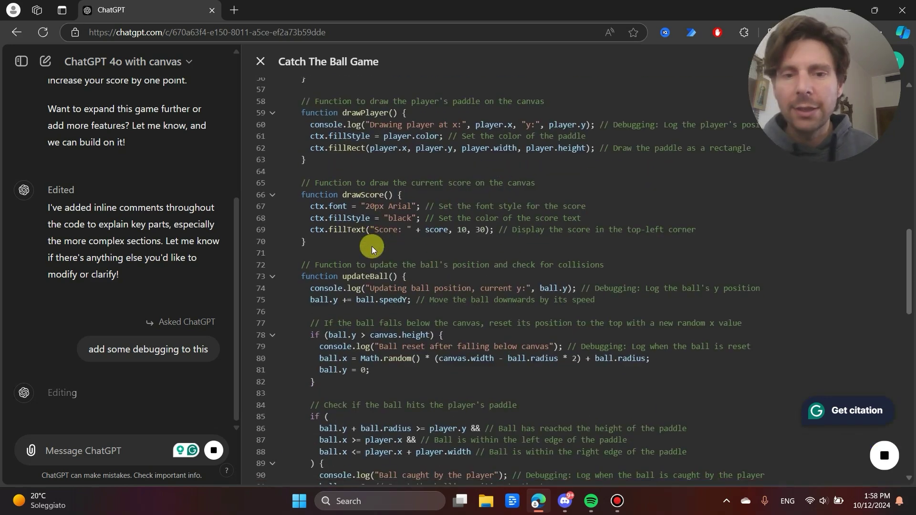
scroll(480, 223, "down", 1)
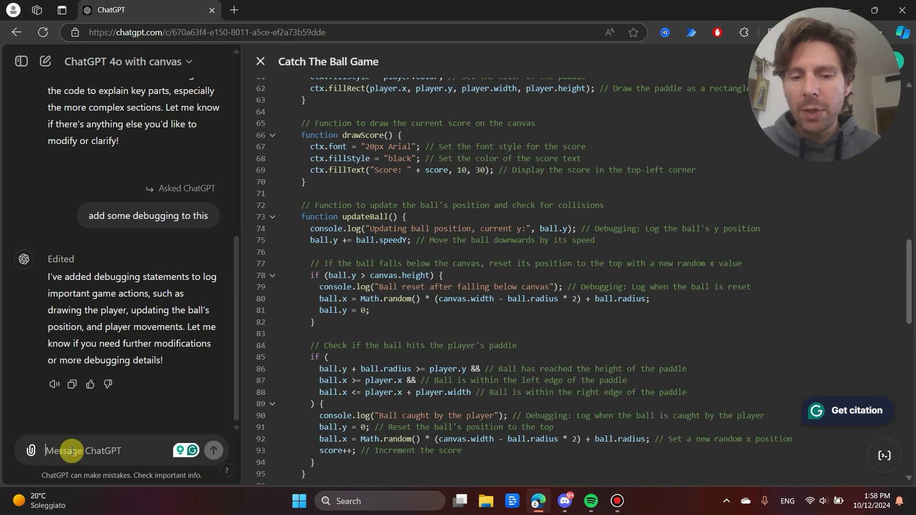
type("write me")
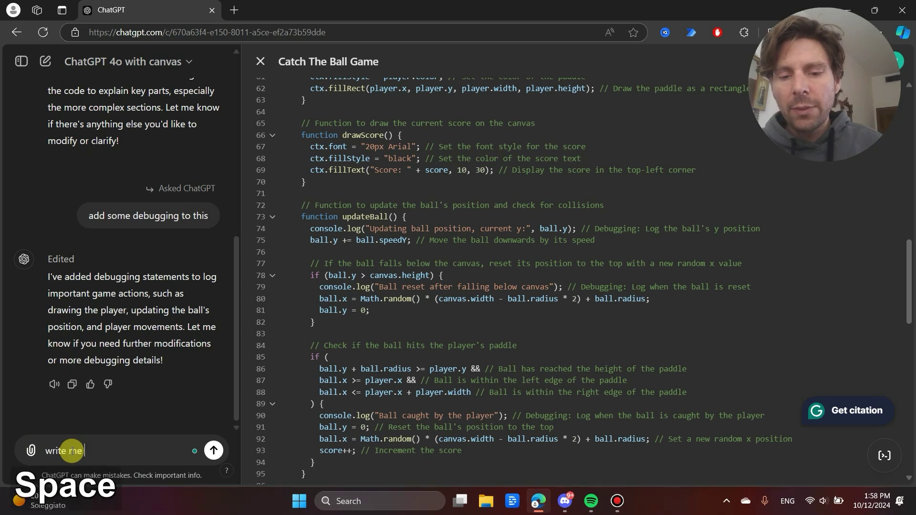
type(" a linkedin pos")
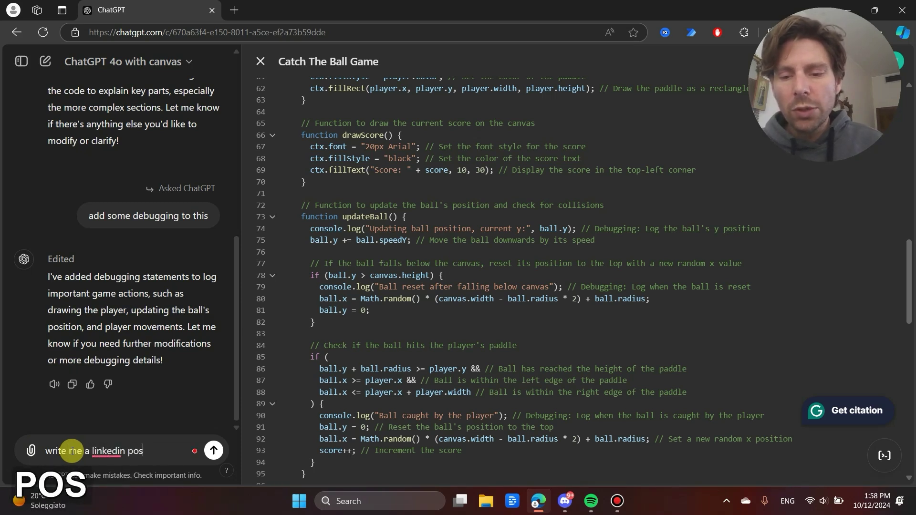
type("t")
Request 'write me a linkedin post' and add emojis throughout it
key("Return")
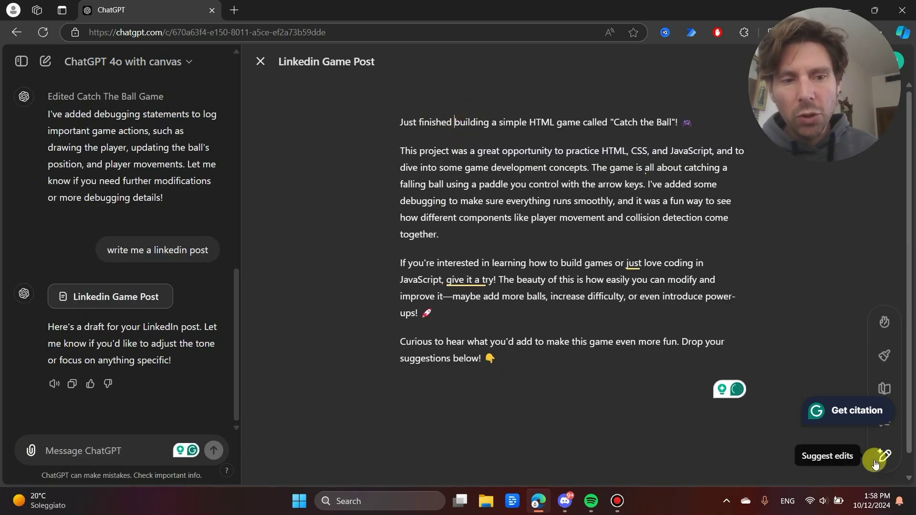
left_click(886, 322)
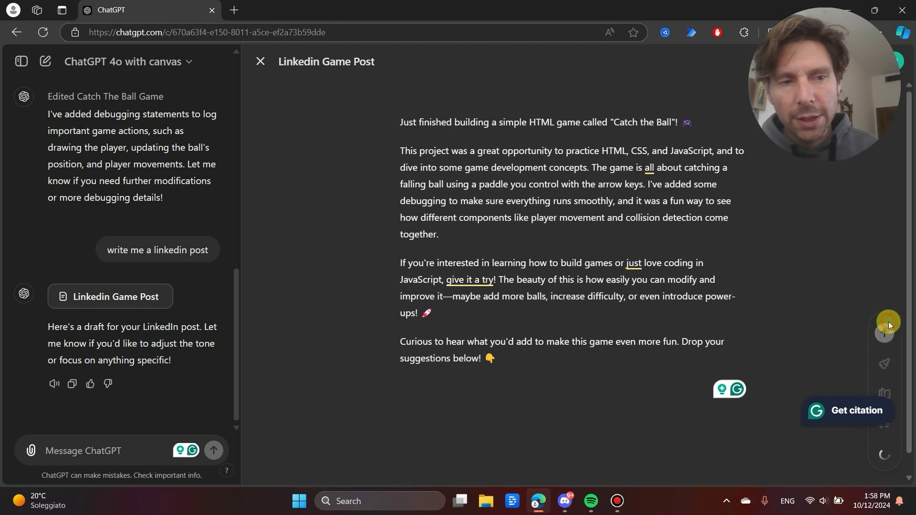
left_click(886, 456)
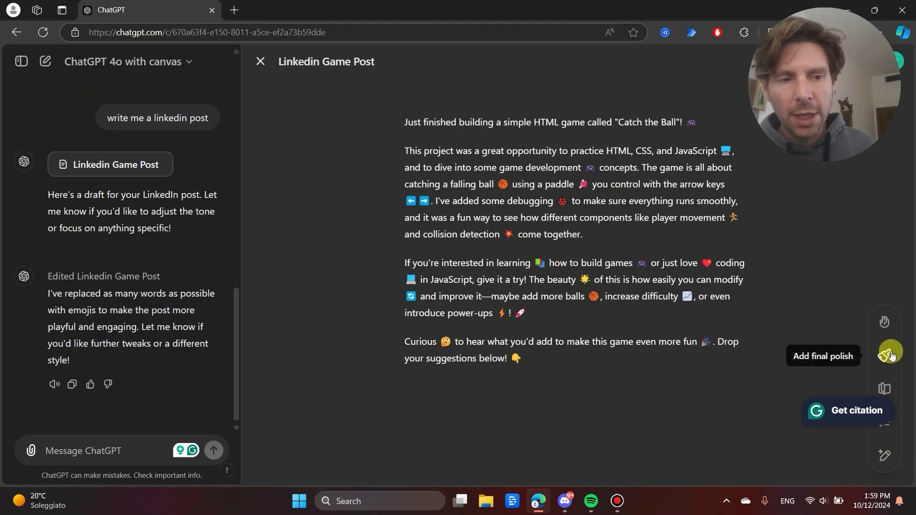
Rewrite the post at Kindergarten reading level and apply the final polish
left_click(886, 384)
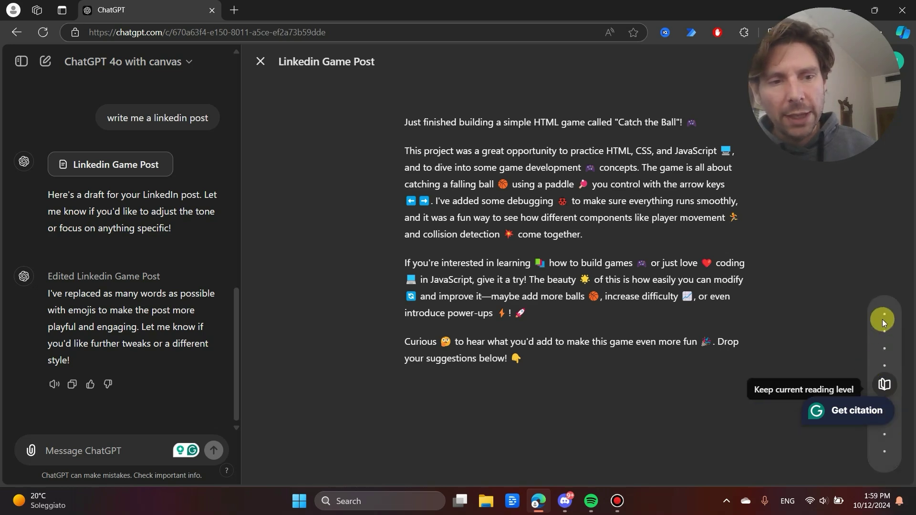
mouse_move(885, 376)
left_mouse_down()
mouse_move(890, 305)
mouse_move(885, 456)
left_mouse_up()
left_click(886, 456)
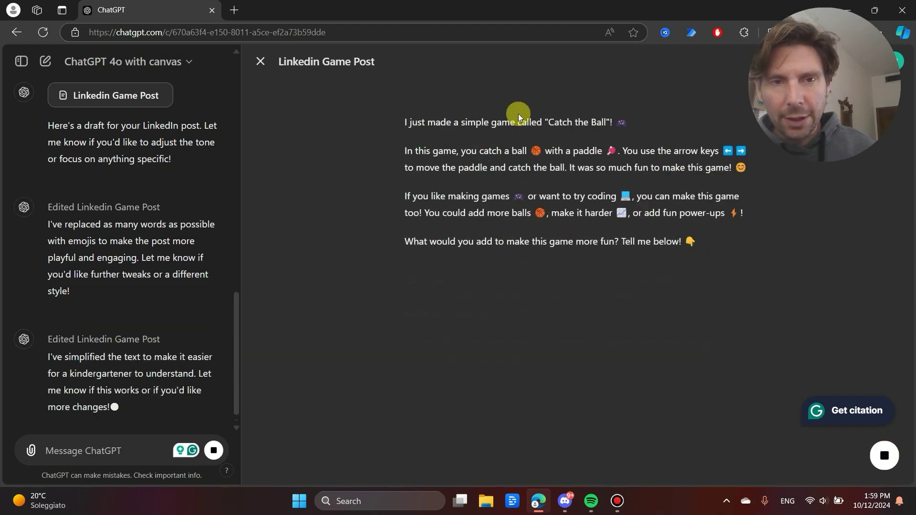
mouse_move(885, 389)
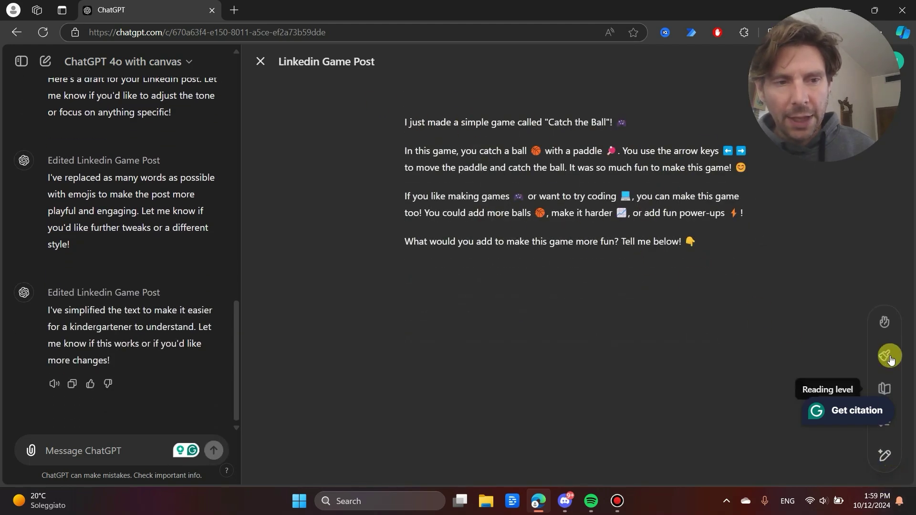
left_click(889, 355)
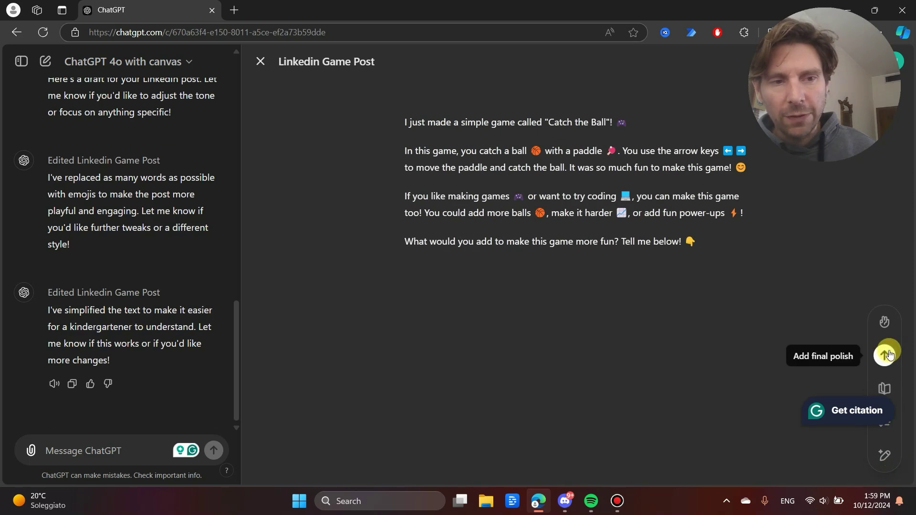
left_click(888, 356)
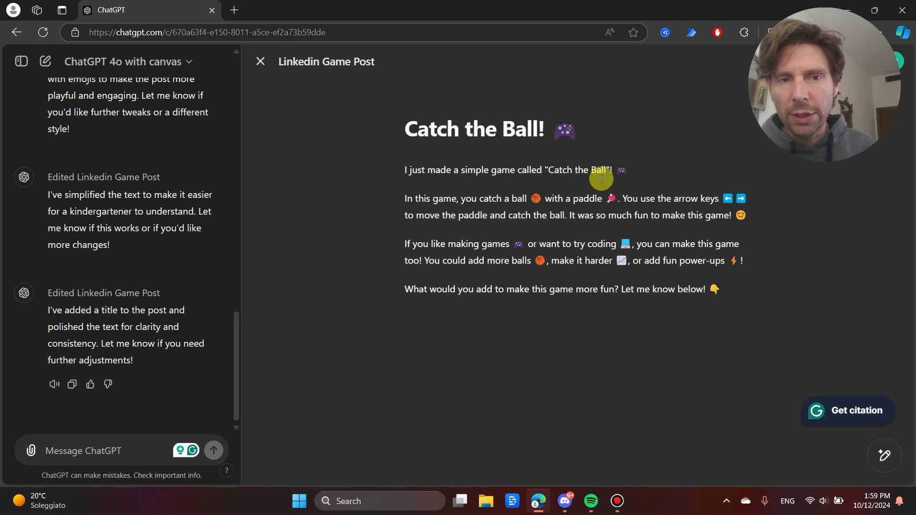
Select the 'In this game' paragraph and ask 'make this with no emojies'
left_click(516, 238)
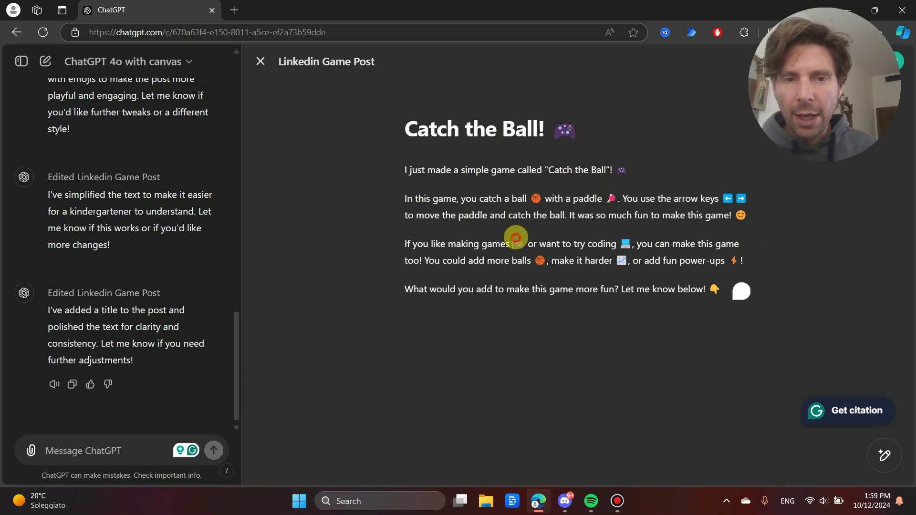
left_click(403, 198)
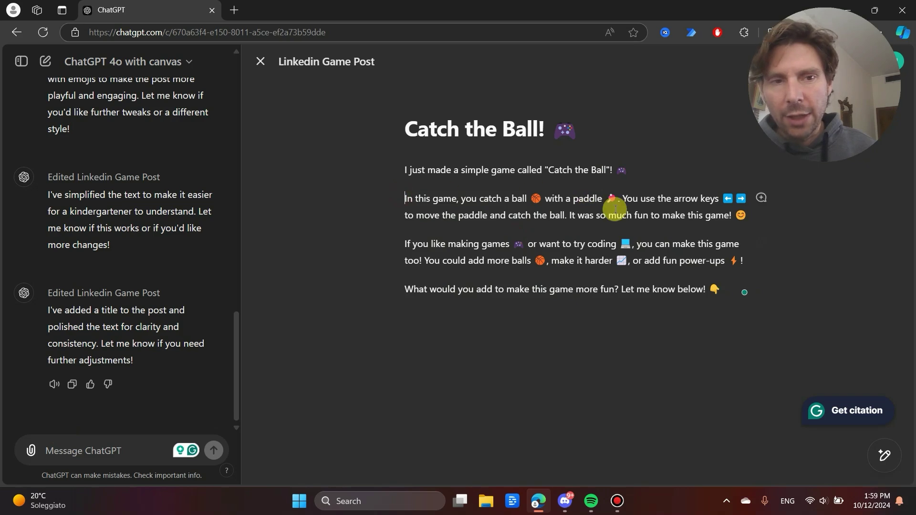
left_click(761, 206, "shift")
key("Left")
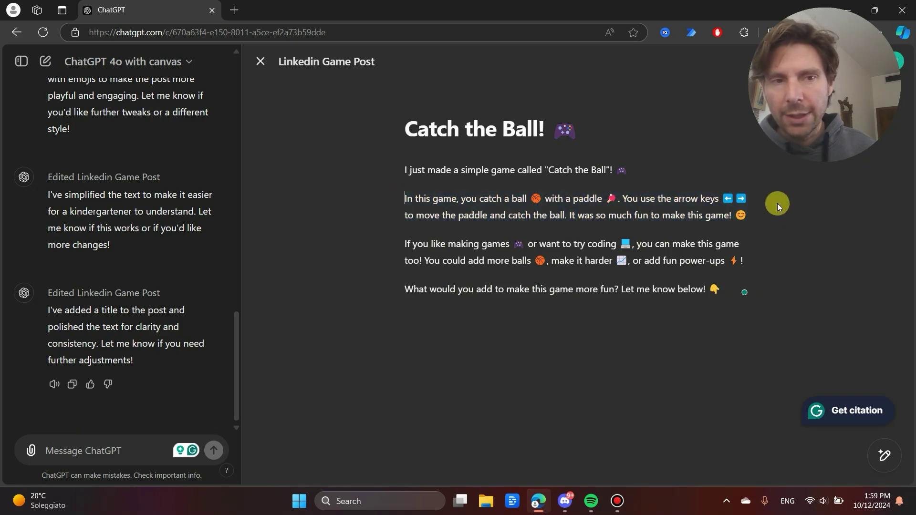
triple_click(762, 198)
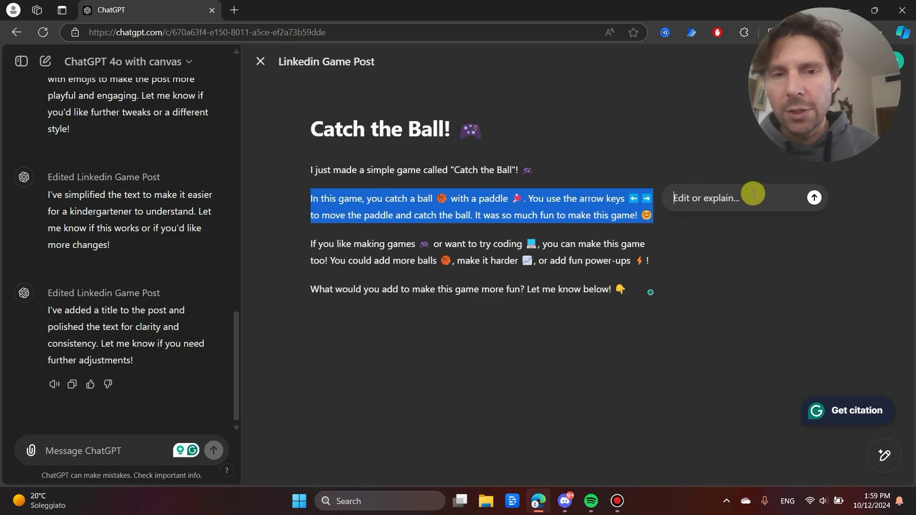
type("make this")
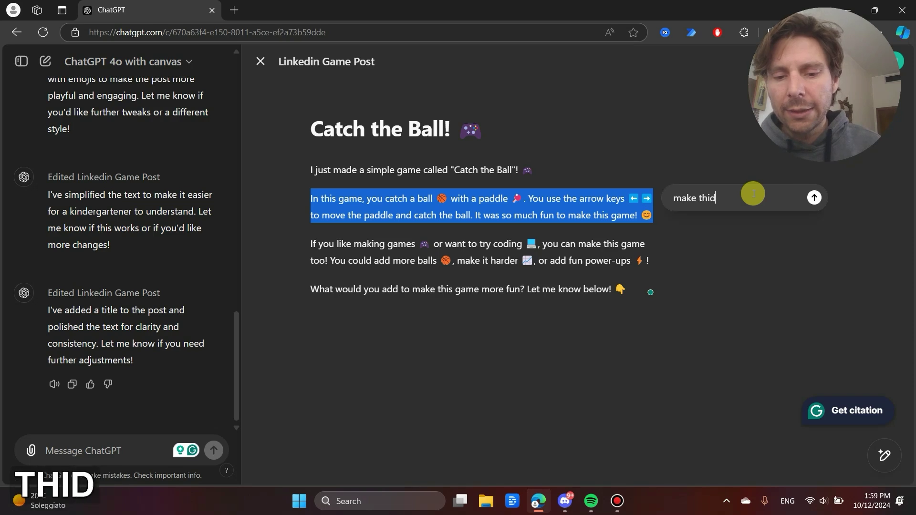
type(" with no emoji")
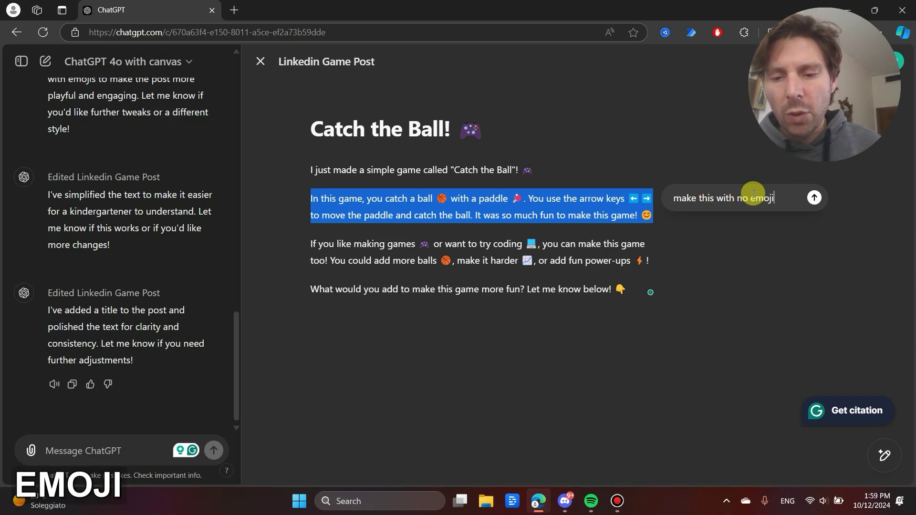
type("es")
key("Return")
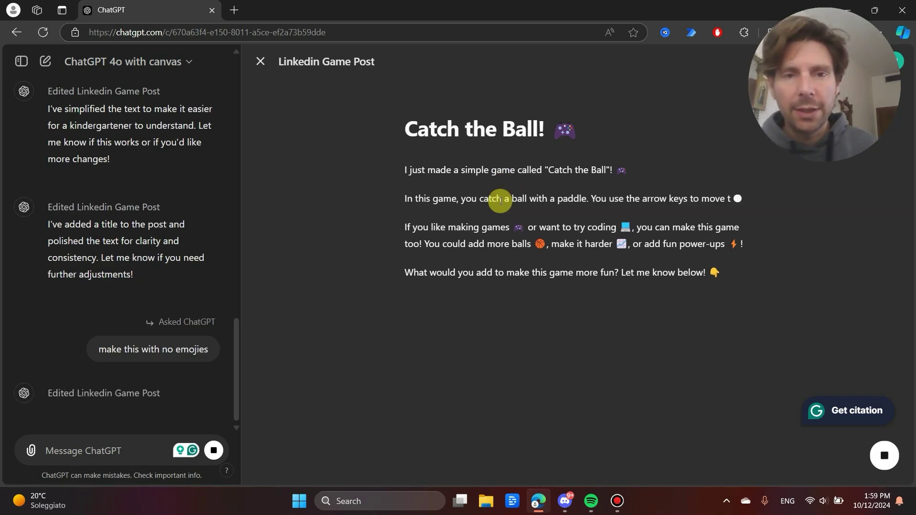
left_click(132, 62)
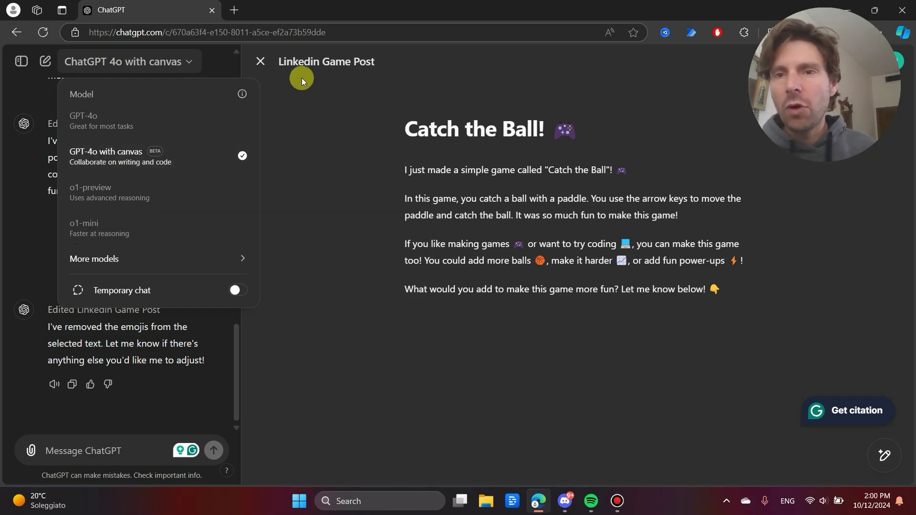
Close the canvas and go to the Explore GPTs page
left_click(261, 63)
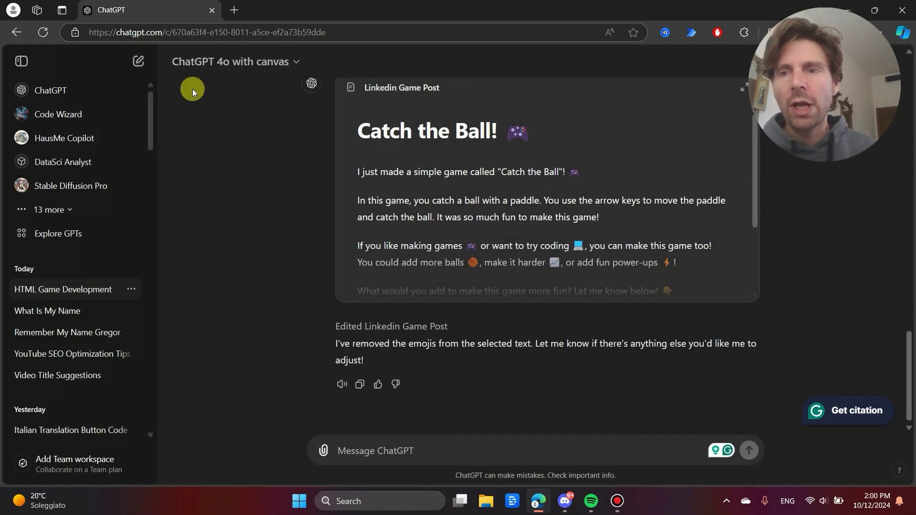
left_click(245, 61)
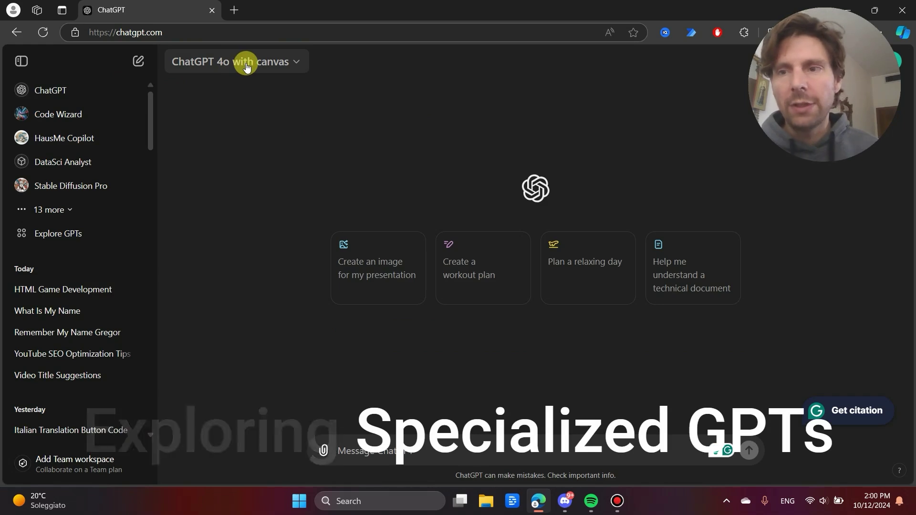
left_click(53, 235)
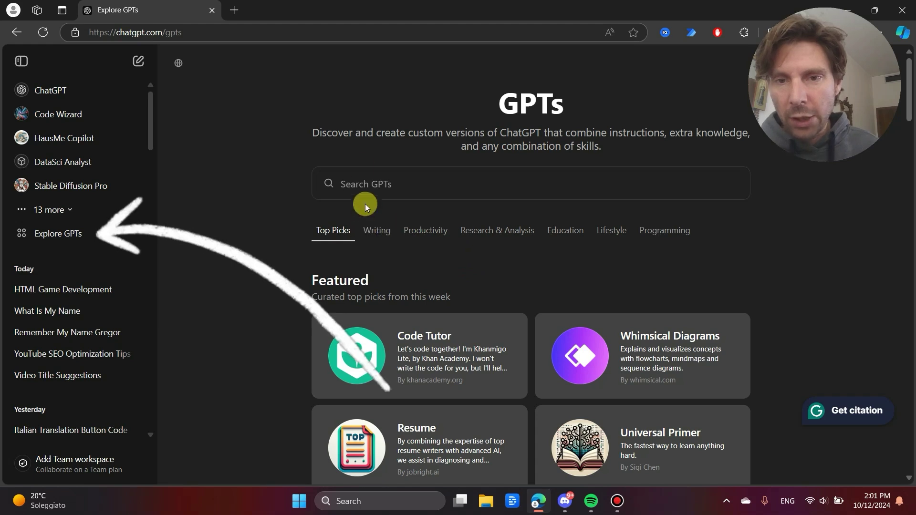
scroll(476, 309, "down", 5)
scroll(473, 294, "up", 1)
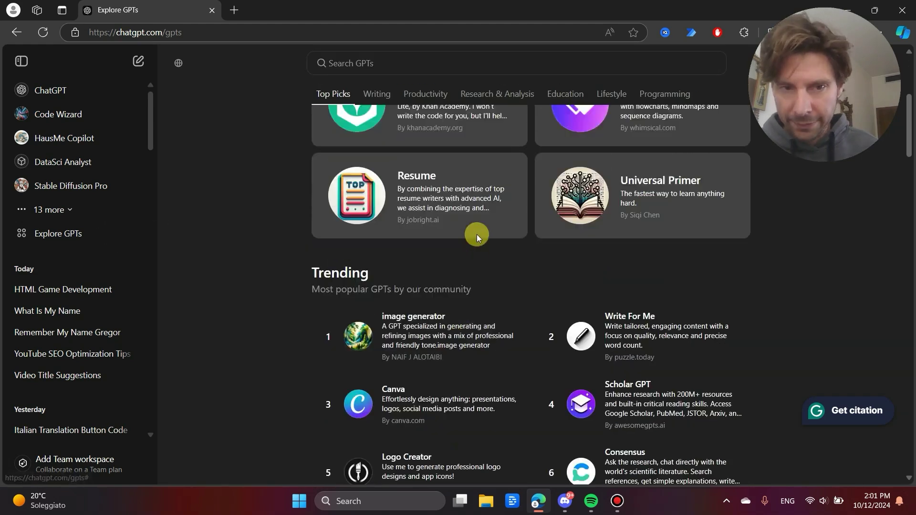
scroll(477, 234, "up", 4)
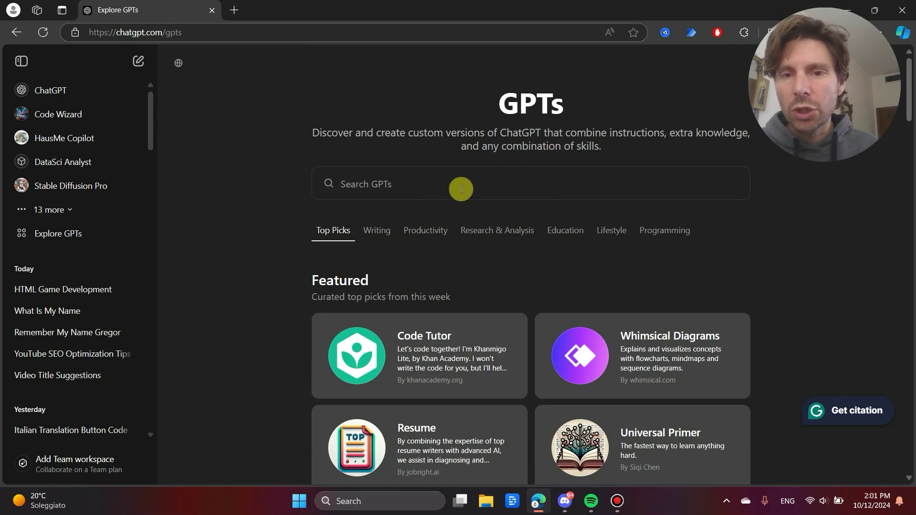
left_click(381, 184)
type("crew ai")
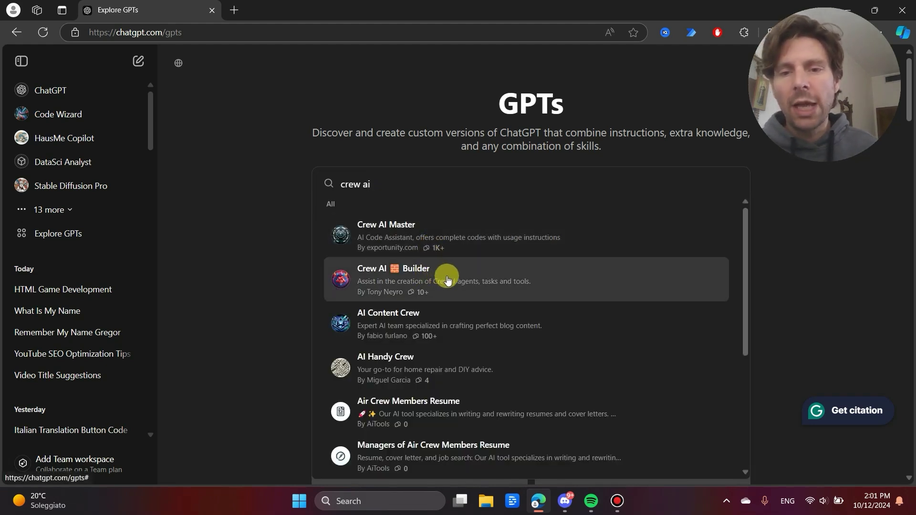
scroll(447, 301, "down", 3)
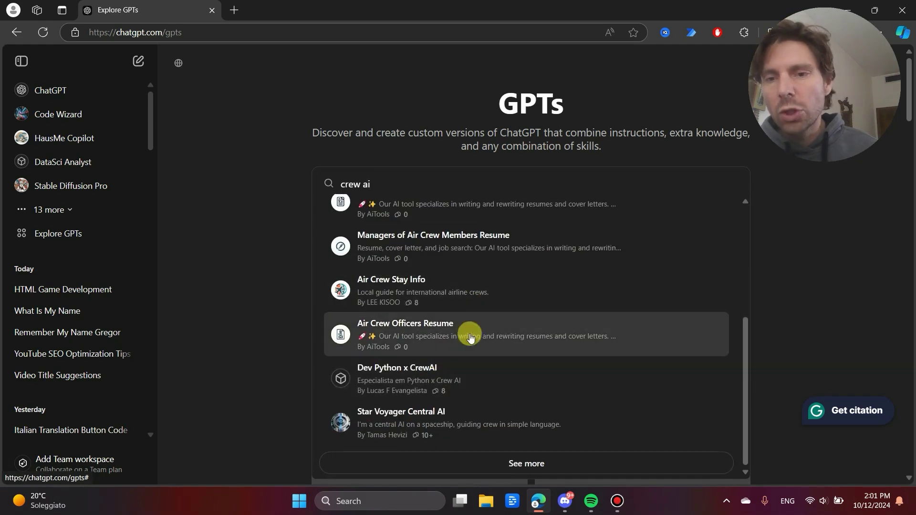
scroll(528, 259, "up", 1)
scroll(440, 330, "up", 3)
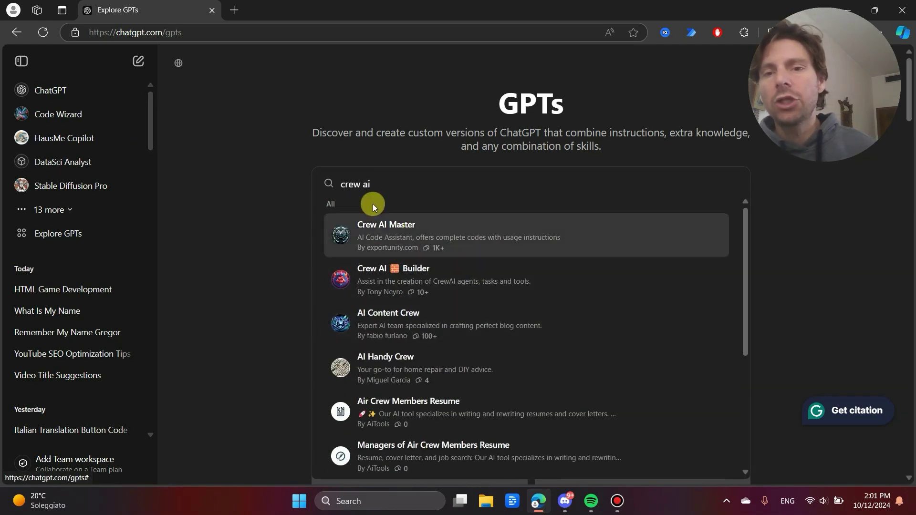
left_click_drag(380, 185, 310, 185)
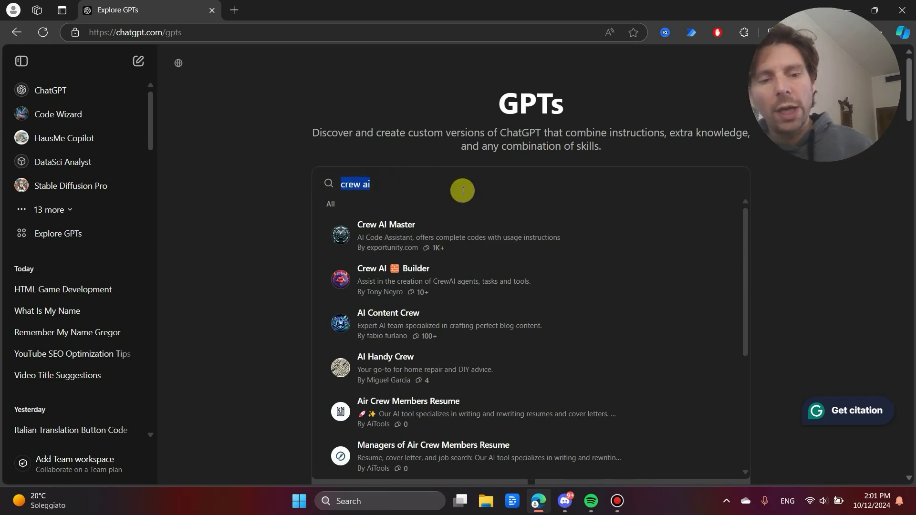
key("BackSpace")
type("you")
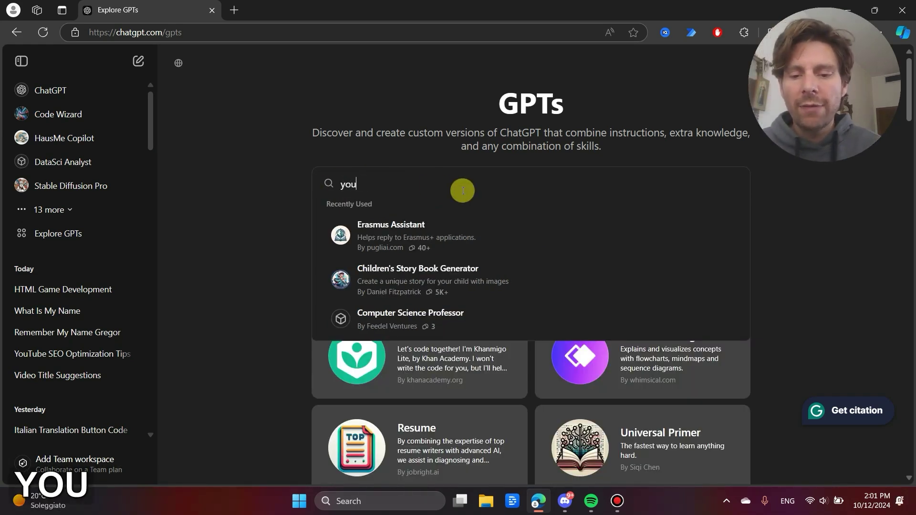
type("atbe")
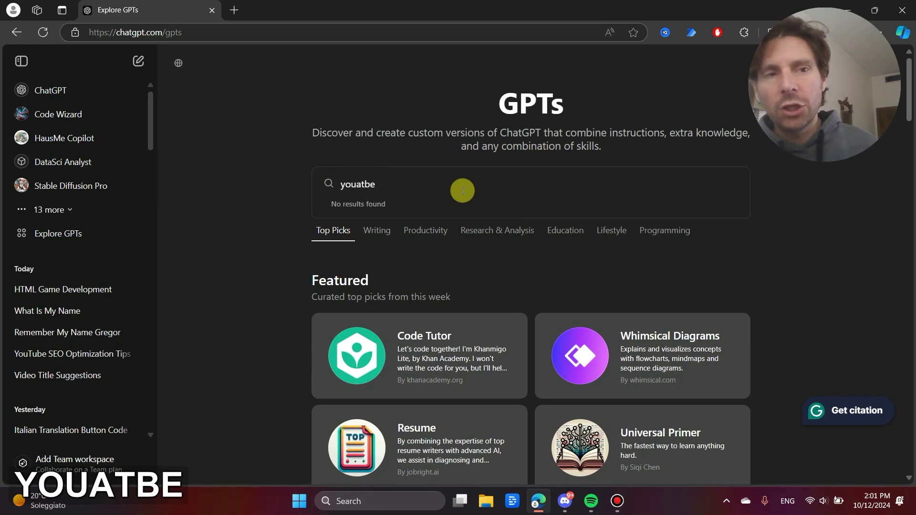
left_click_drag(423, 192, 328, 179)
key("BackSpace")
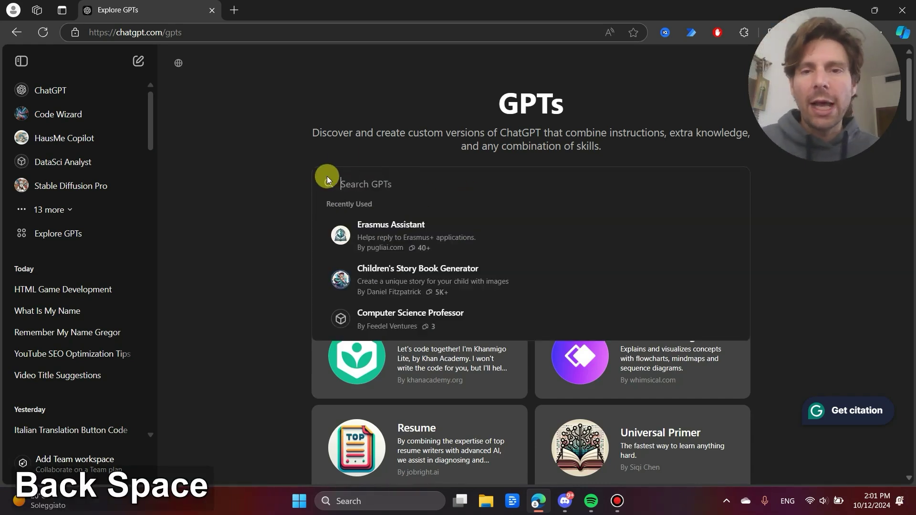
left_click_drag(497, 101, 613, 150)
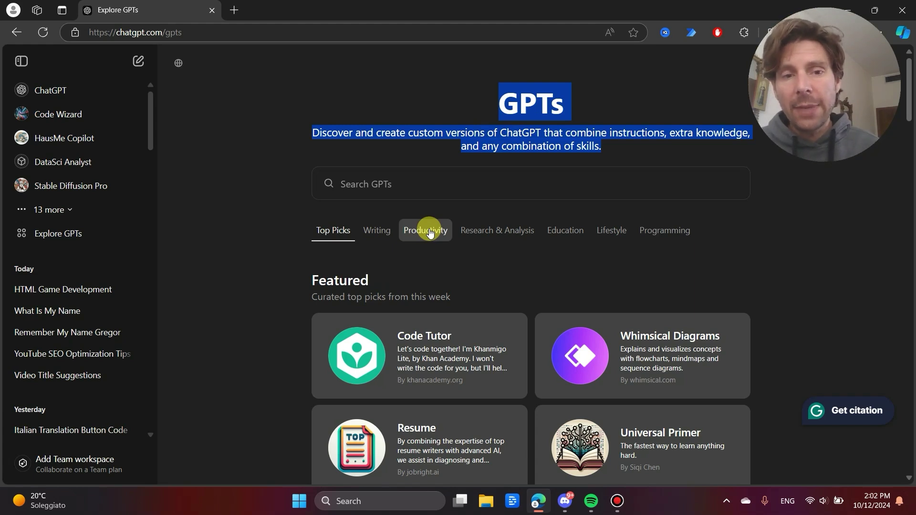
left_click(463, 235)
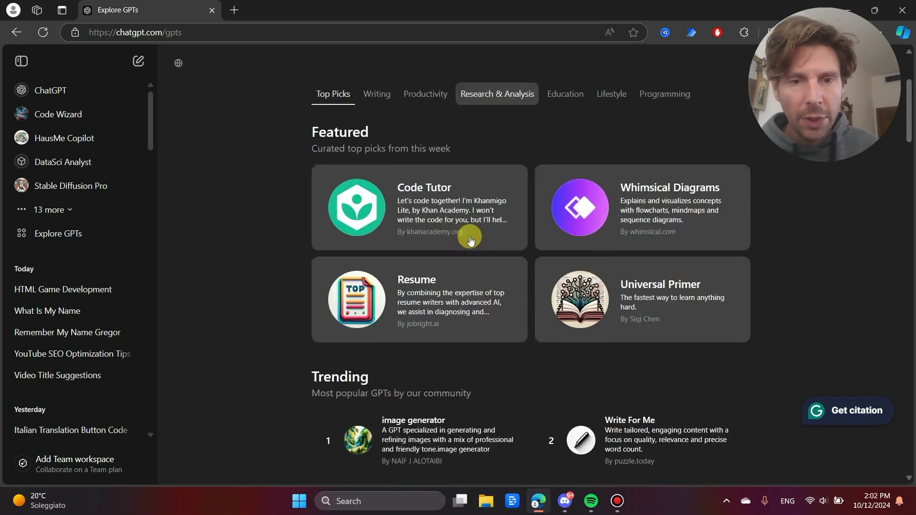
left_click(432, 188)
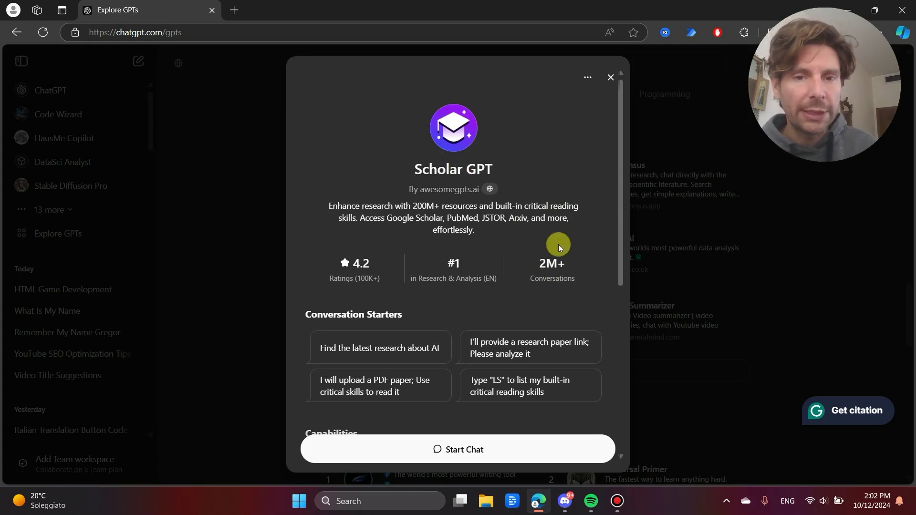
left_click_drag(540, 264, 563, 262)
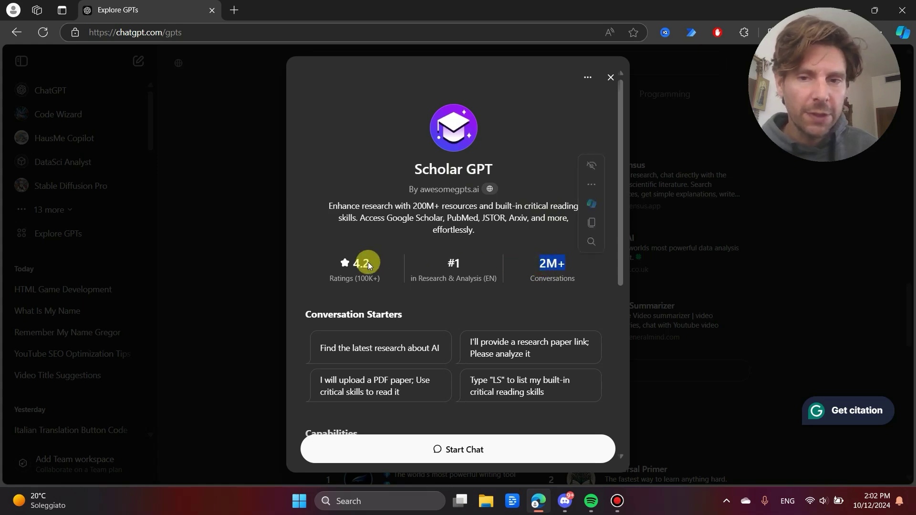
left_click_drag(358, 263, 373, 262)
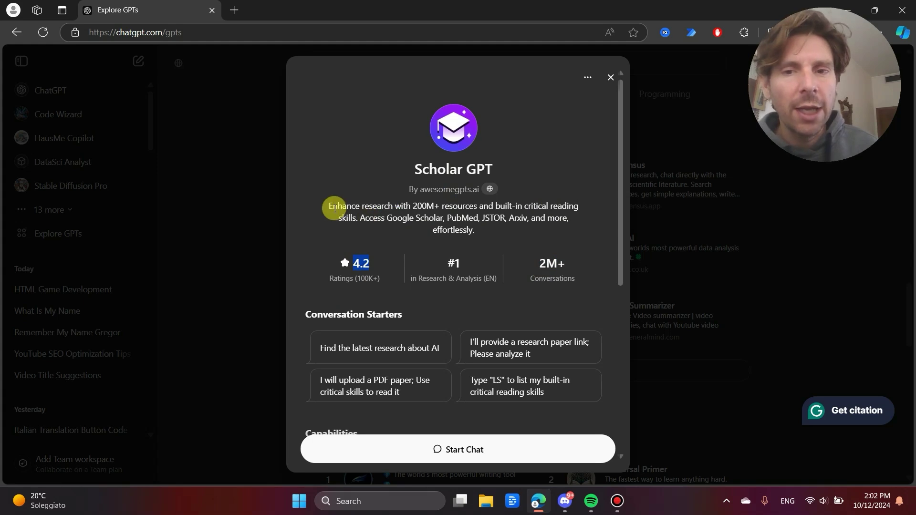
left_click_drag(330, 206, 508, 219)
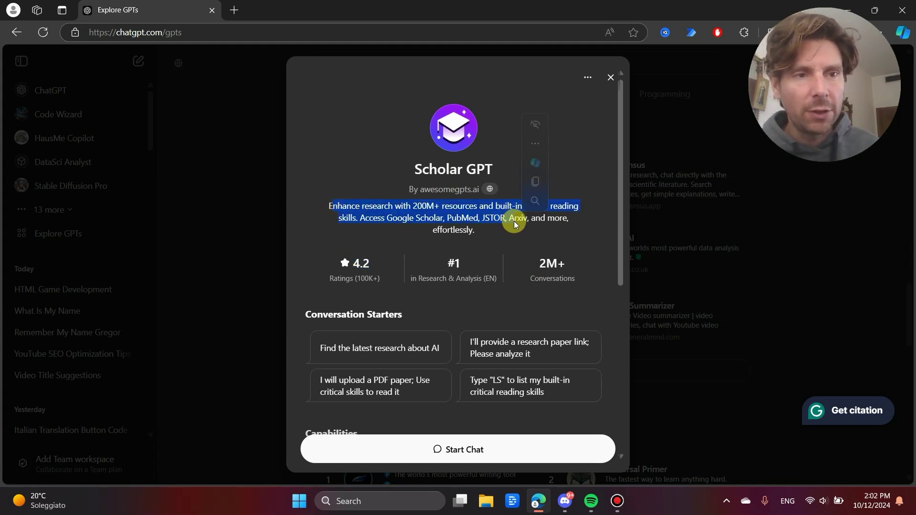
left_click(613, 80)
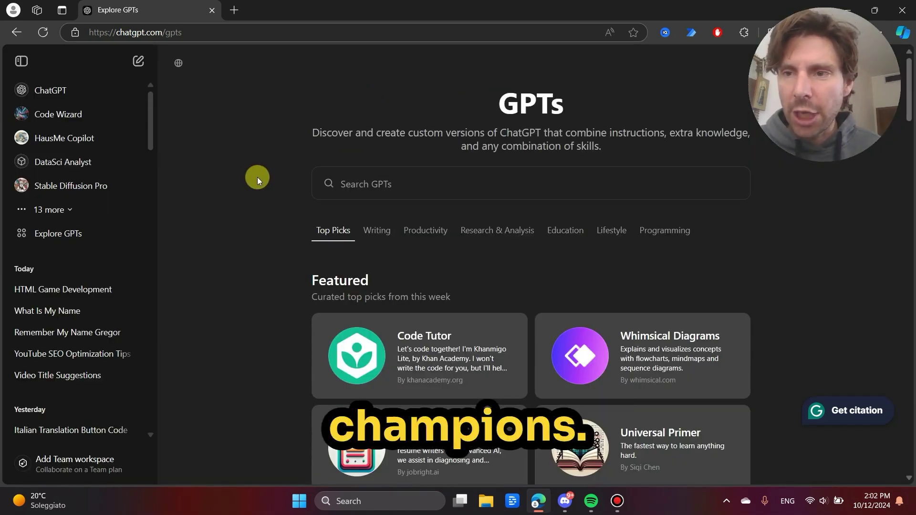